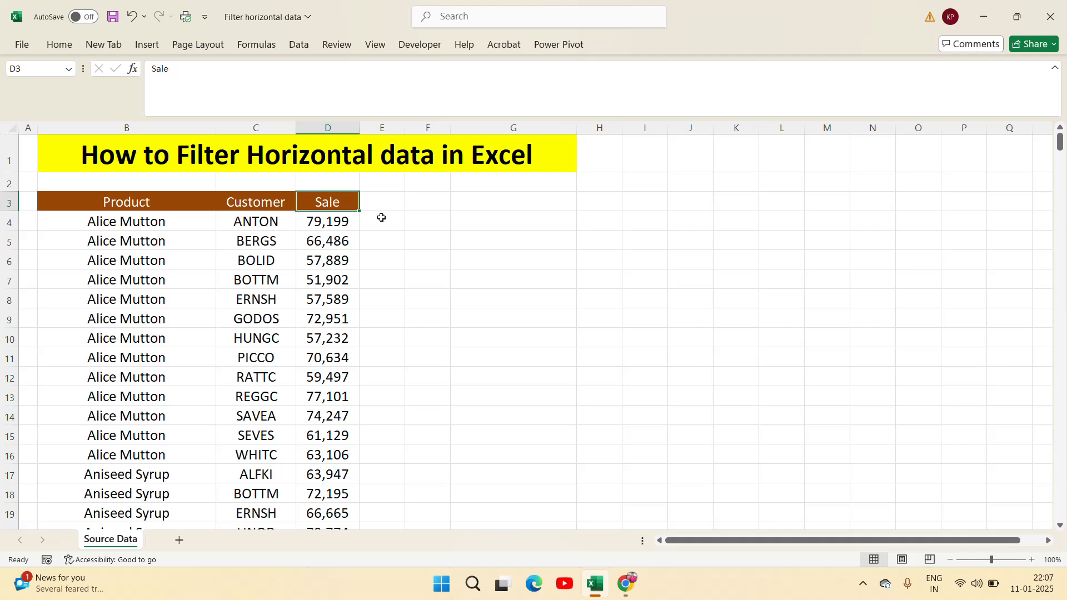
{"action": "left_click", "coordinate": [139, 202]}
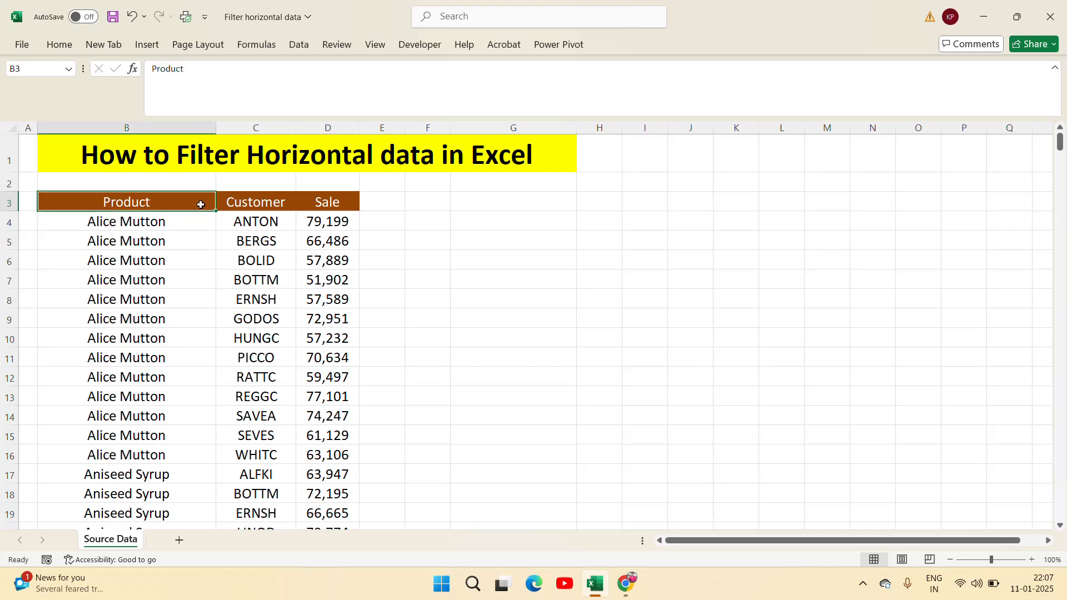
{"action": "left_click", "coordinate": [285, 203]}
{"action": "left_click", "coordinate": [336, 204]}
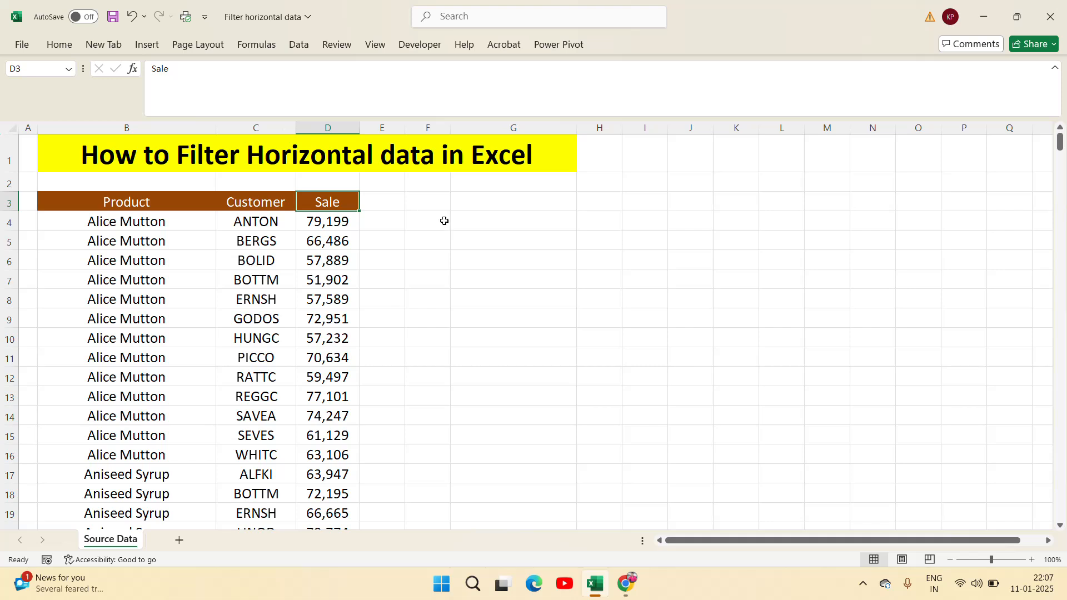
- Transpose the source table B3:D280 into a horizontal layout starting at G3 with the TRANSPOSE function
{"action": "left_click", "coordinate": [509, 202]}
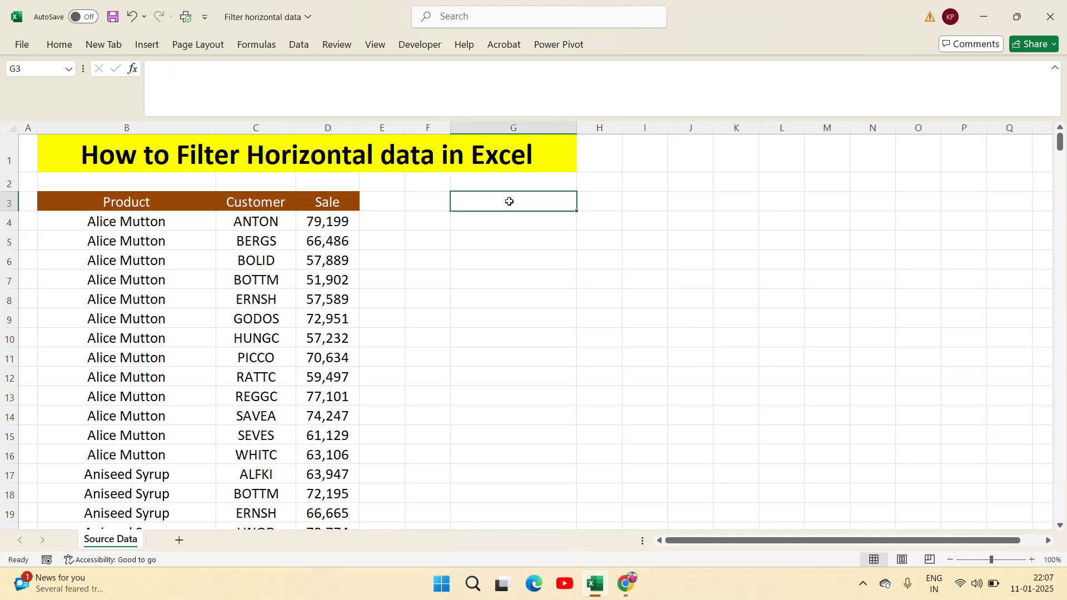
{"action": "type", "text": "=tr"}
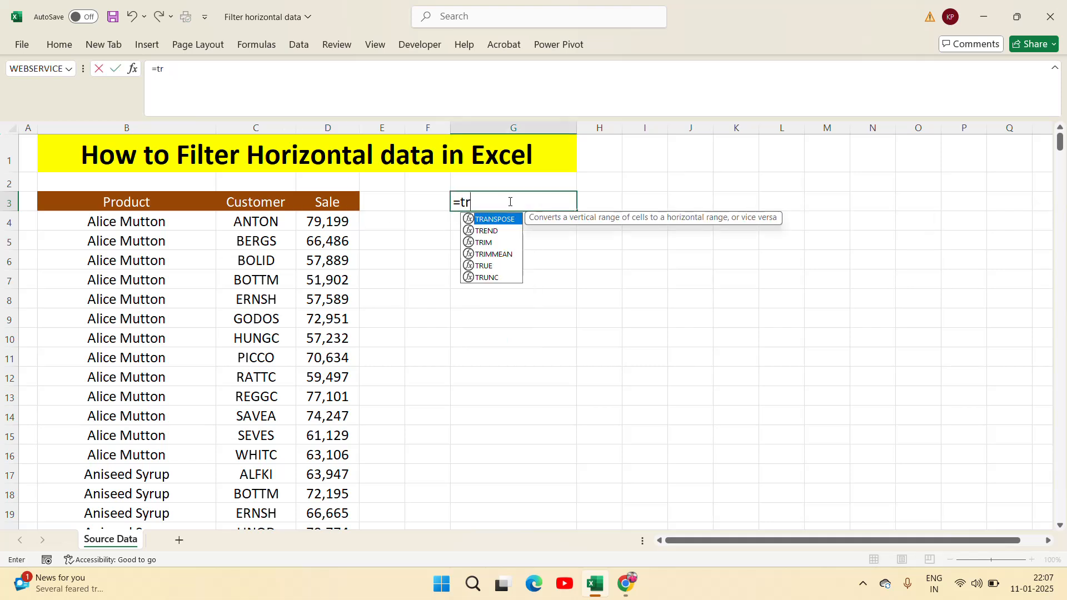
{"action": "key", "text": "Tab"}
{"action": "key", "text": "Left"}
{"action": "key", "text": "Left"}
{"action": "key", "text": "Left"}
{"action": "key", "text": "Left"}
{"action": "key", "text": "Left"}
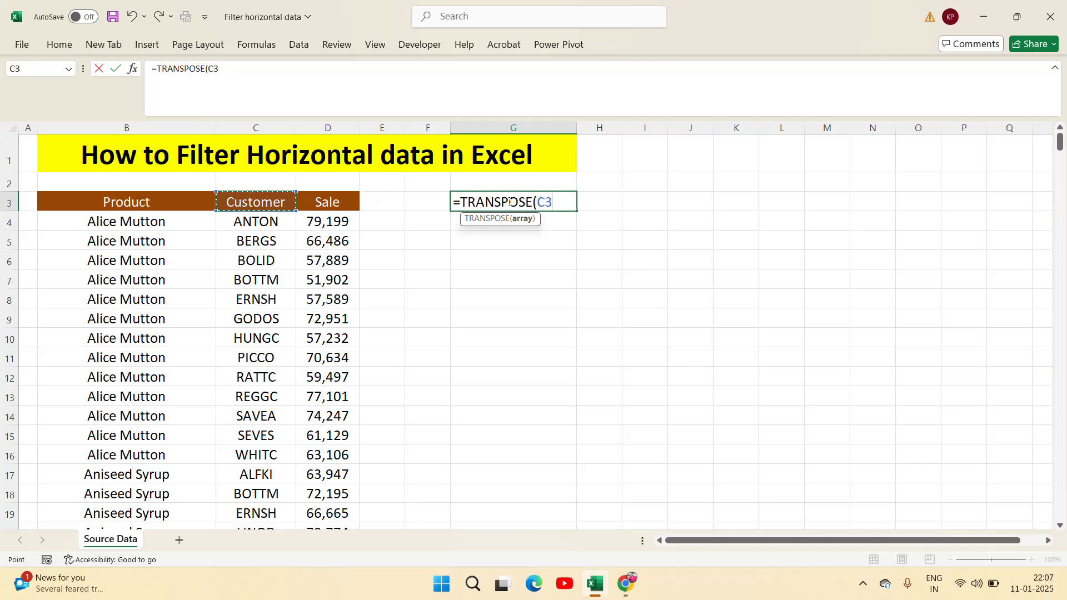
{"action": "key", "text": "shift+Right"}
{"action": "key", "text": "shift+Right"}
{"action": "key", "text": "ctrl+shift+Down"}
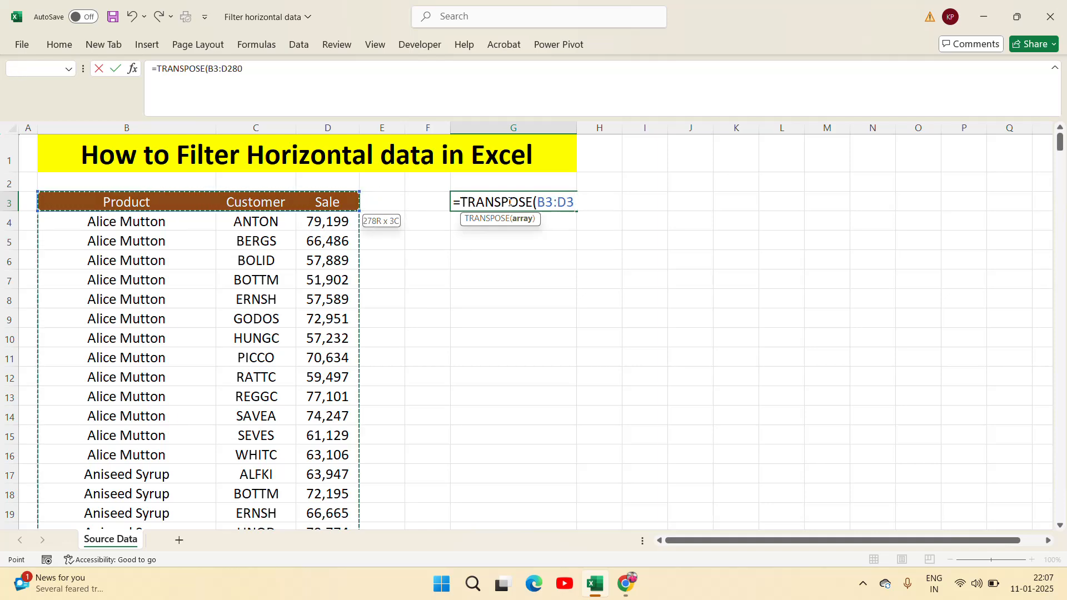
{"action": "key", "text": "Return"}
{"action": "key", "text": "ctrl+Up"}
{"action": "key", "text": "ctrl+Up"}
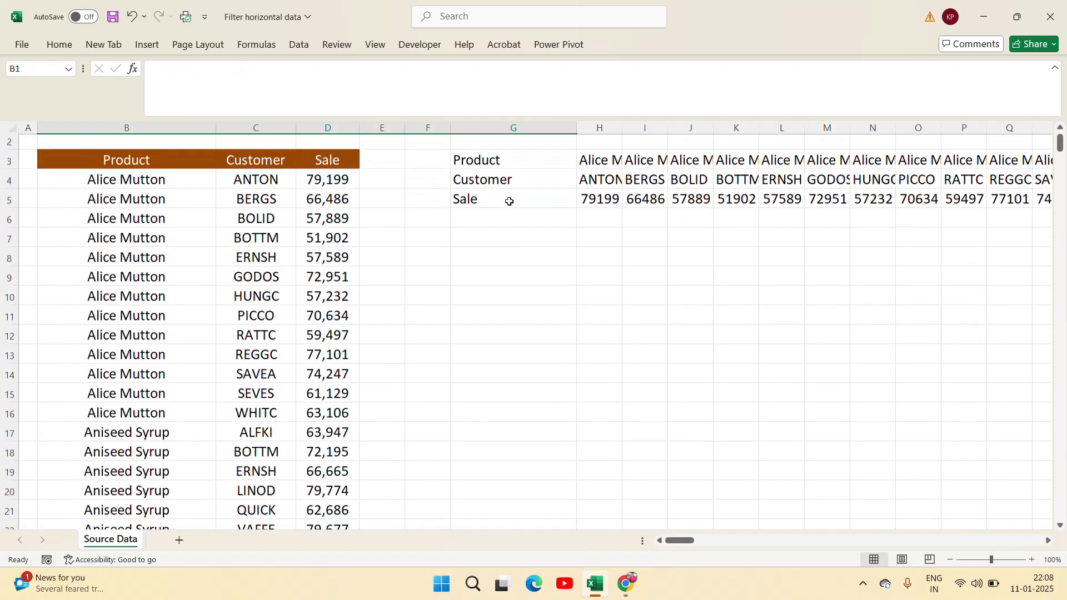
{"action": "left_click", "coordinate": [509, 201]}
{"action": "key", "text": "Left"}
{"action": "key", "text": "Left"}
{"action": "key", "text": "Left"}
{"action": "key", "text": "Left"}
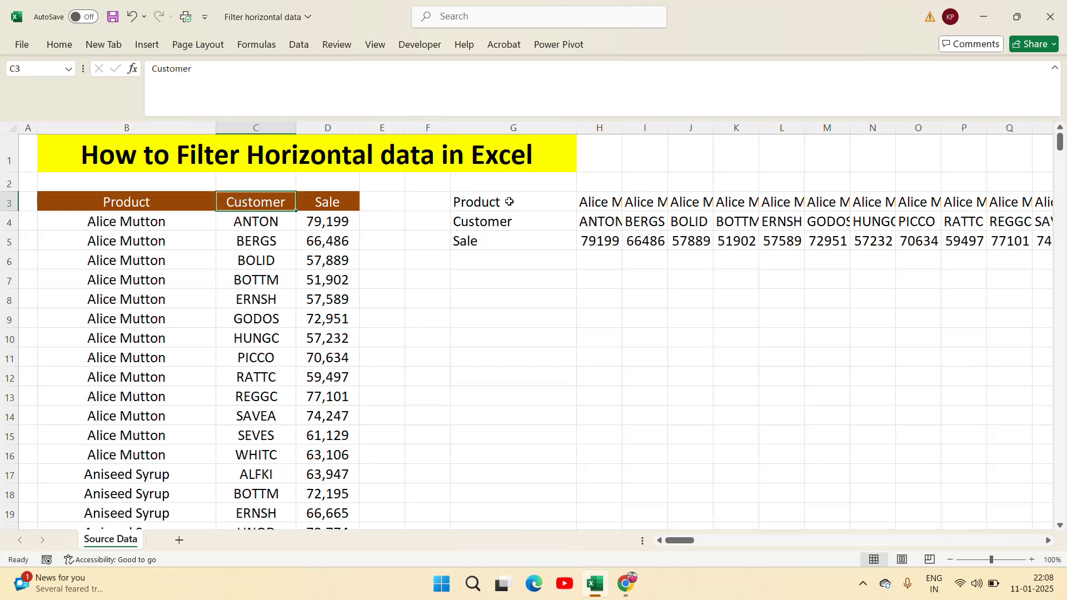
- Replace the whole transposed range starting at G3 with static values by copying it and pasting values in place
{"action": "key", "text": "Right"}
{"action": "key", "text": "Right"}
{"action": "key", "text": "Right"}
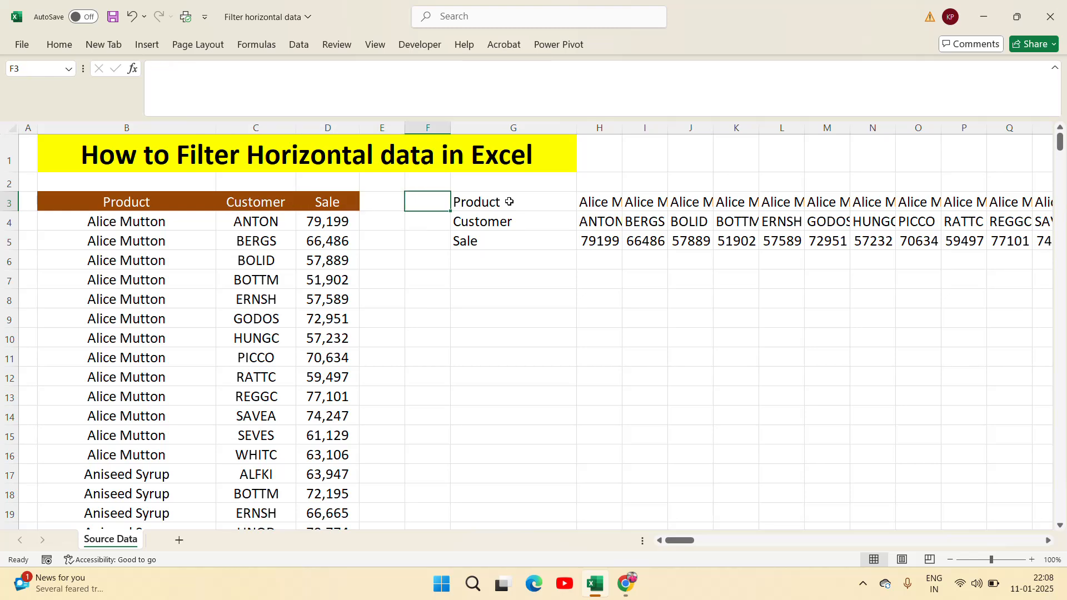
{"action": "key", "text": "Right"}
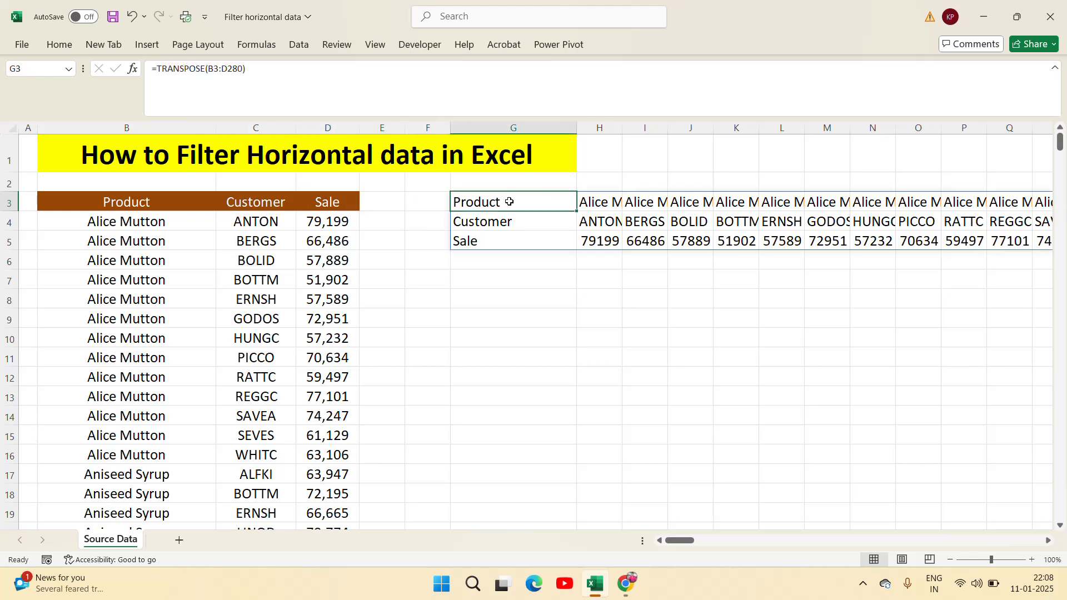
{"action": "key", "text": "ctrl+shift+Down"}
{"action": "key", "text": "ctrl+shift+Right"}
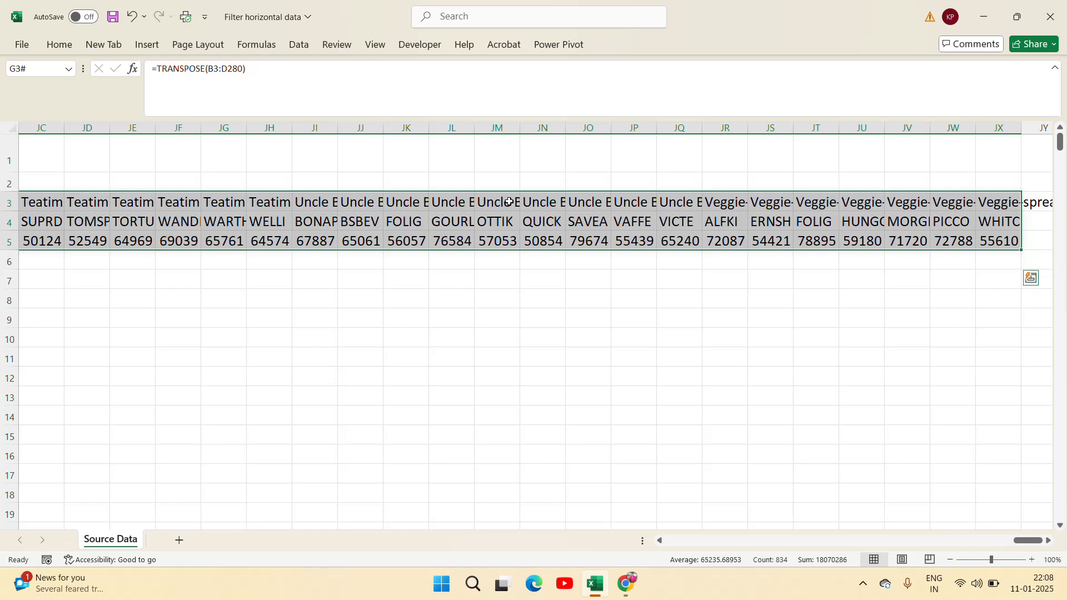
{"action": "key", "text": "ctrl+c"}
{"action": "right_click", "coordinate": [542, 229]}
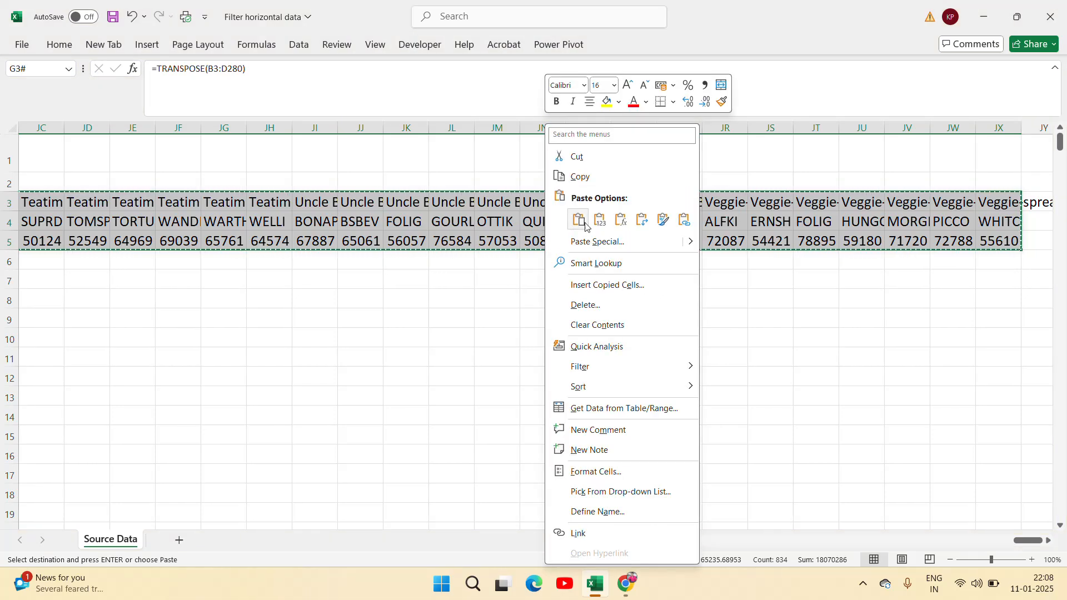
{"action": "left_click", "coordinate": [605, 219]}
{"action": "key", "text": "Escape"}
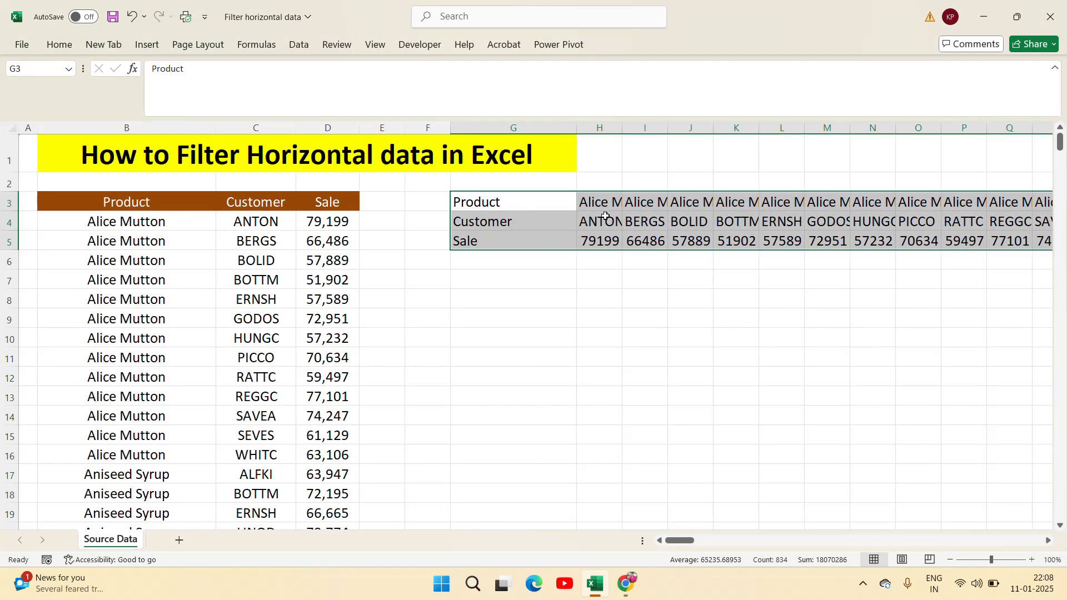
- Auto-fit the width of column G and of all the other columns in the sheet to their contents
{"action": "double_click", "coordinate": [571, 126]}
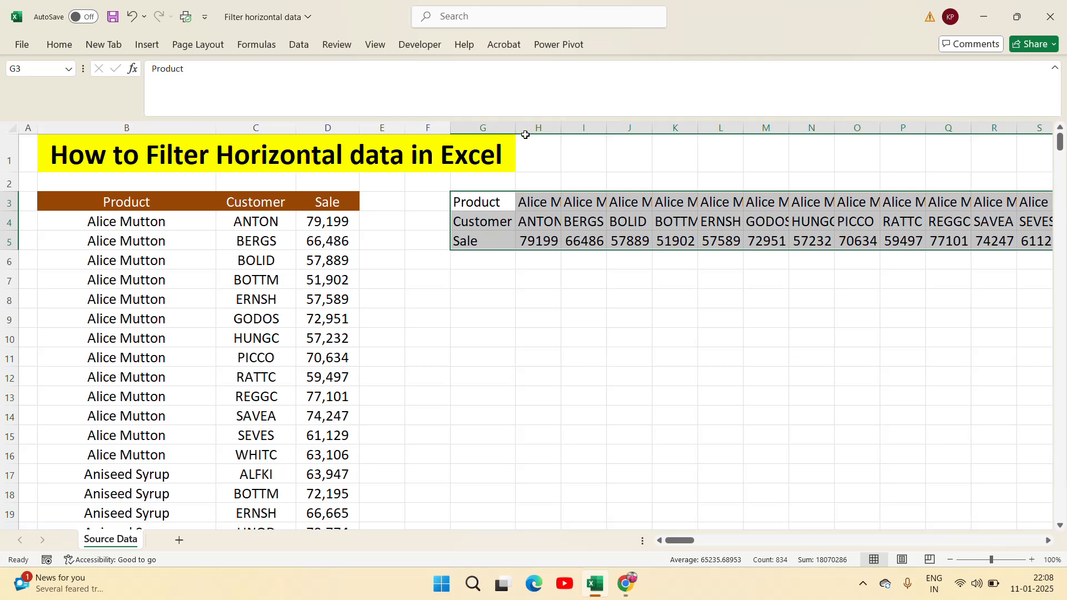
{"action": "key", "text": "ctrl+a"}
{"action": "double_click", "coordinate": [513, 127]}
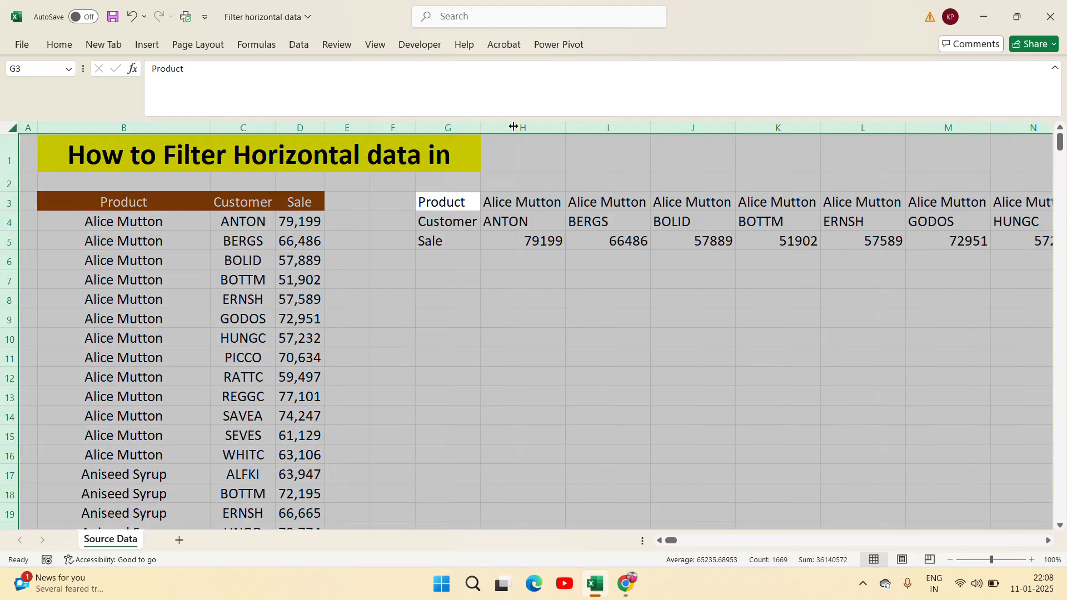
- Center-align all cells of the horizontal table, from G3 to JX5
{"action": "left_click", "coordinate": [643, 209]}
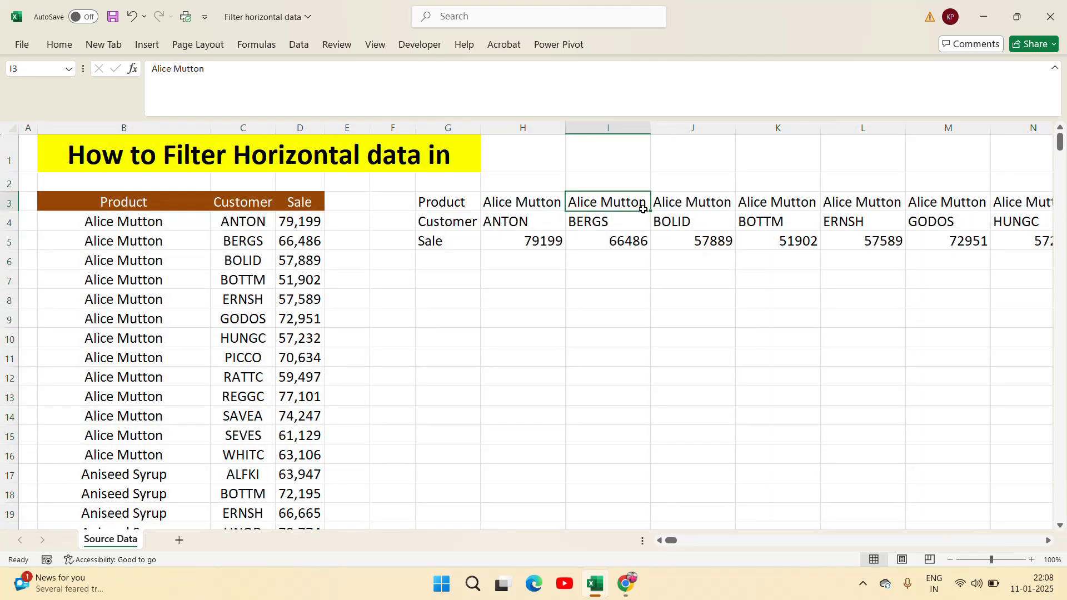
{"action": "key", "text": "Left"}
{"action": "key", "text": "Left"}
{"action": "key", "text": "ctrl+shift+Down"}
{"action": "key", "text": "ctrl+shift+Right"}
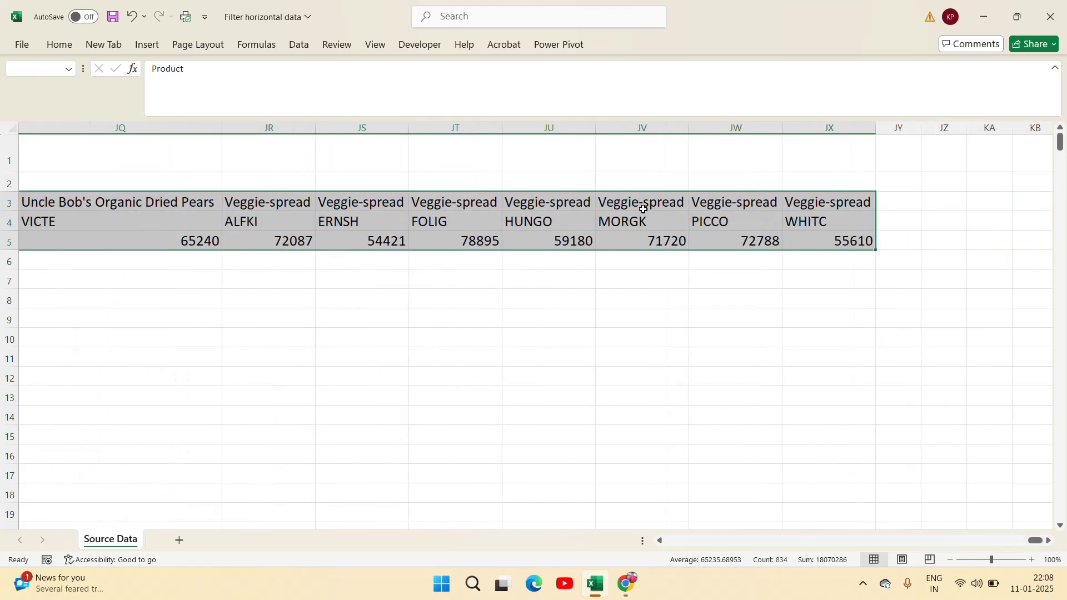
{"action": "left_click", "coordinate": [59, 45]}
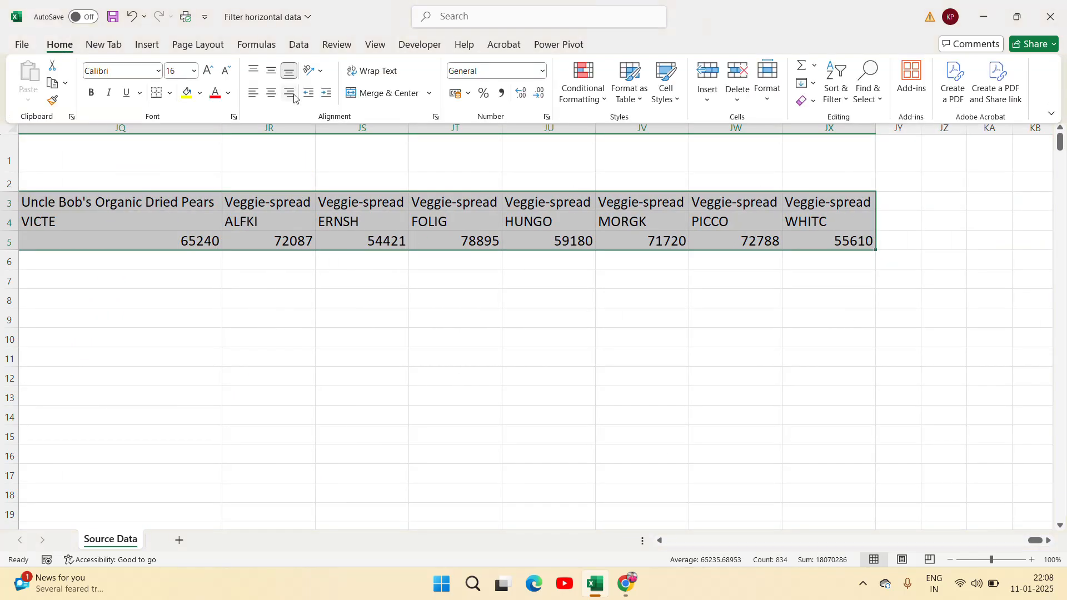
{"action": "left_click", "coordinate": [272, 94]}
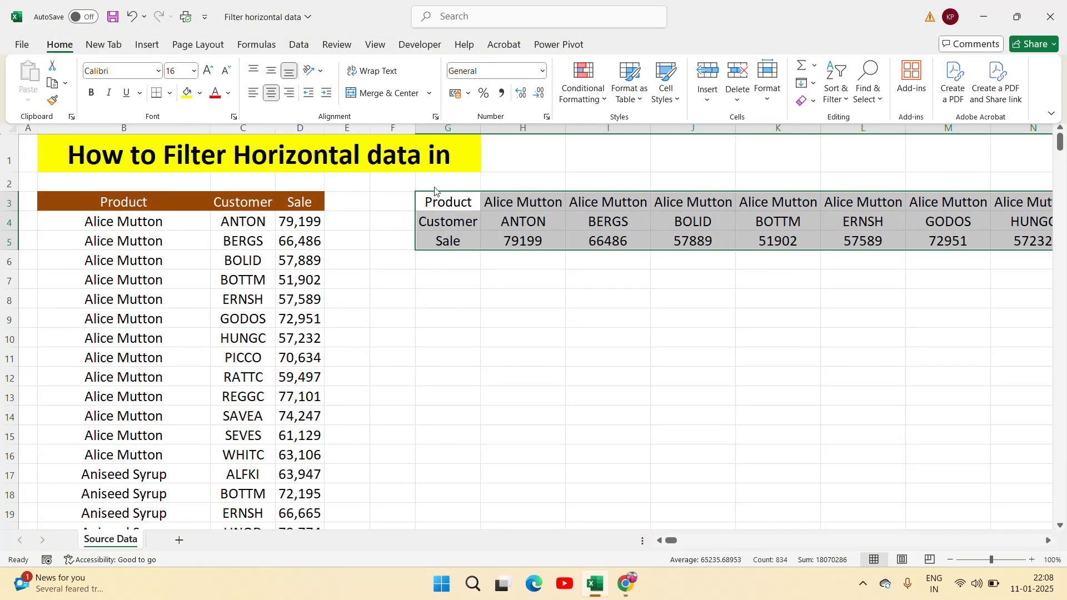
- Copy the formatted Product header from B3 onto G3 as the horizontal table's first row label
{"action": "key", "text": "Left"}
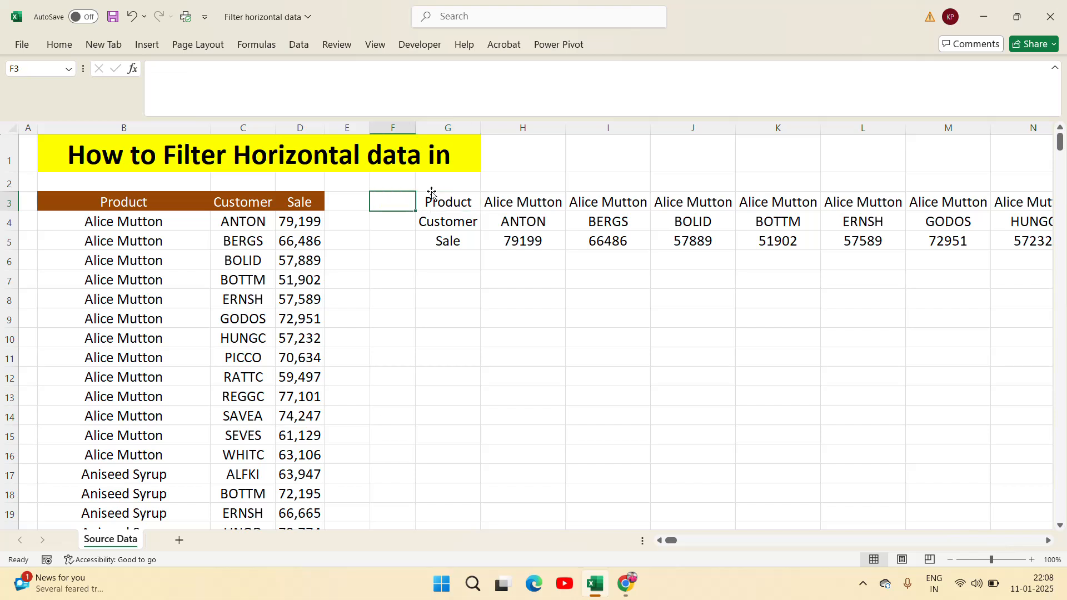
{"action": "key", "text": "Left"}
{"action": "key", "text": "Left"}
{"action": "key", "text": "Left"}
{"action": "key", "text": "Left"}
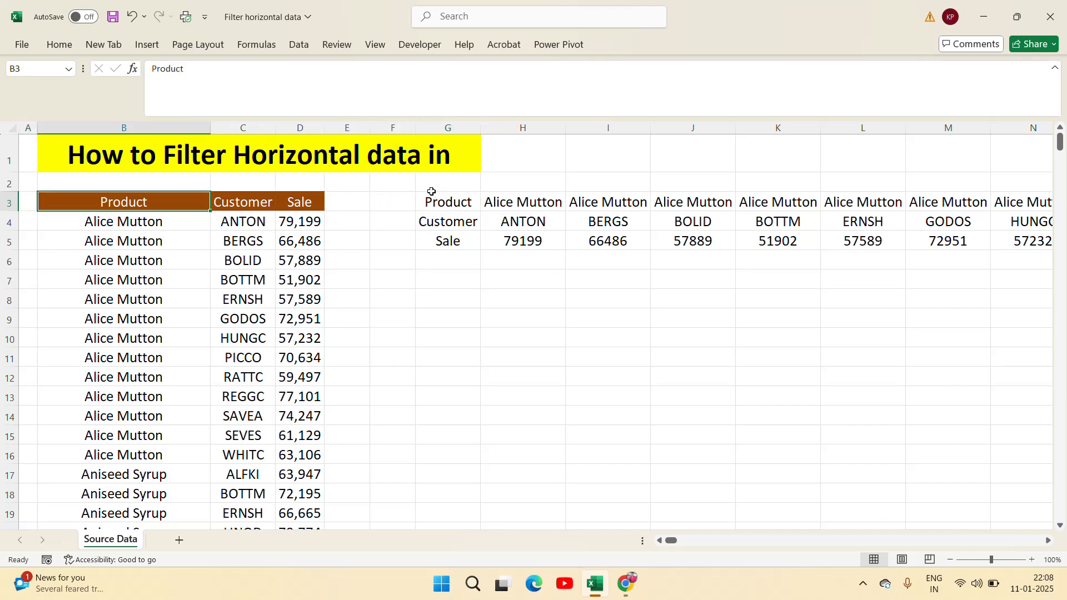
{"action": "key", "text": "ctrl+c"}
{"action": "key", "text": "Right"}
{"action": "key", "text": "Right"}
{"action": "key", "text": "Right"}
{"action": "key", "text": "Right"}
{"action": "key", "text": "Right"}
{"action": "key", "text": "ctrl+v"}
{"action": "key", "text": "Left"}
{"action": "key", "text": "Left"}
{"action": "key", "text": "Left"}
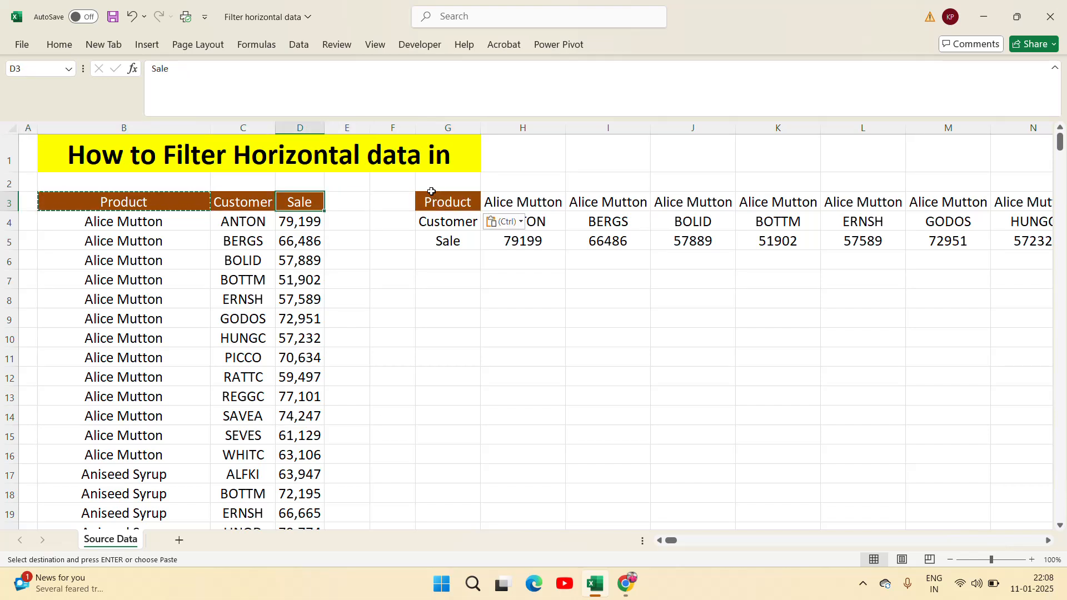
{"action": "key", "text": "ctrl"}
{"action": "key", "text": "Escape"}
- Copy the formatted Customer header from C3 onto G4 in the horizontal table
{"action": "key", "text": "Left"}
{"action": "key", "text": "ctrl+c"}
{"action": "key", "text": "Right"}
{"action": "key", "text": "Right"}
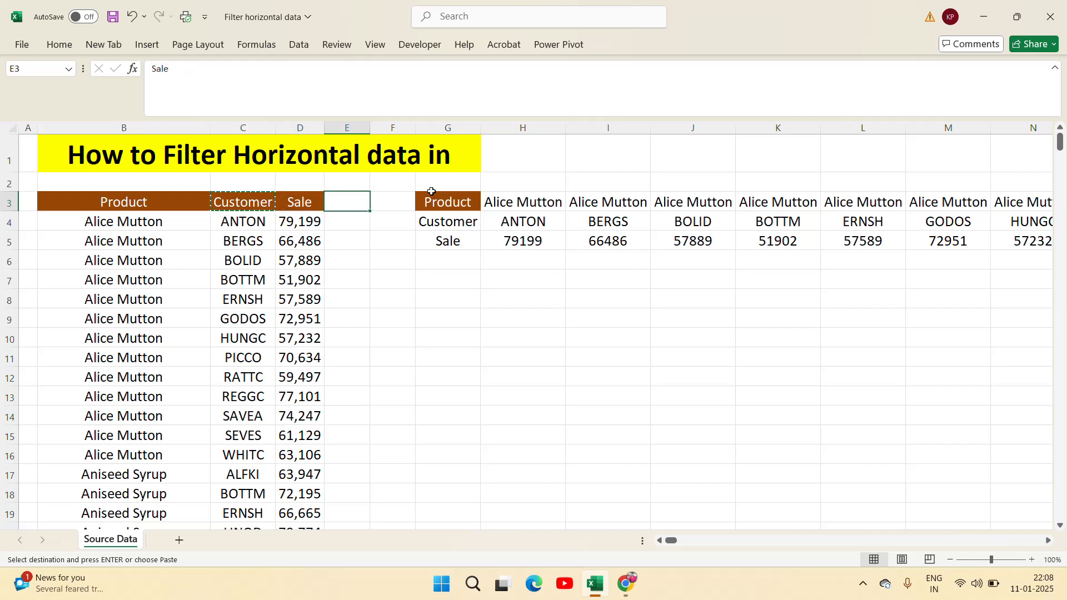
{"action": "key", "text": "Right"}
{"action": "key", "text": "Right"}
{"action": "key", "text": "Down"}
{"action": "key", "text": "ctrl+v"}
- Copy the formatted Sale header from D3 onto G5 in the horizontal table
{"action": "key", "text": "Left"}
{"action": "key", "text": "Left"}
{"action": "key", "text": "Up"}
{"action": "key", "text": "Left"}
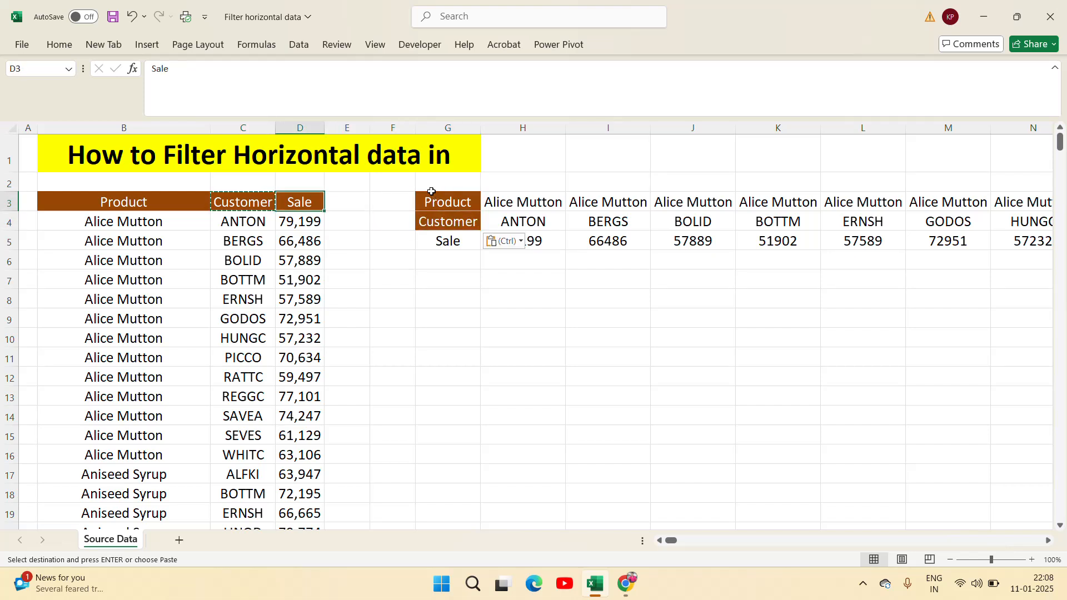
{"action": "key", "text": "ctrl+c"}
{"action": "key", "text": "Right"}
{"action": "key", "text": "Right"}
{"action": "key", "text": "Right"}
{"action": "key", "text": "Down"}
{"action": "key", "text": "Down"}
{"action": "key", "text": "ctrl+v"}
{"action": "key", "text": "Escape"}
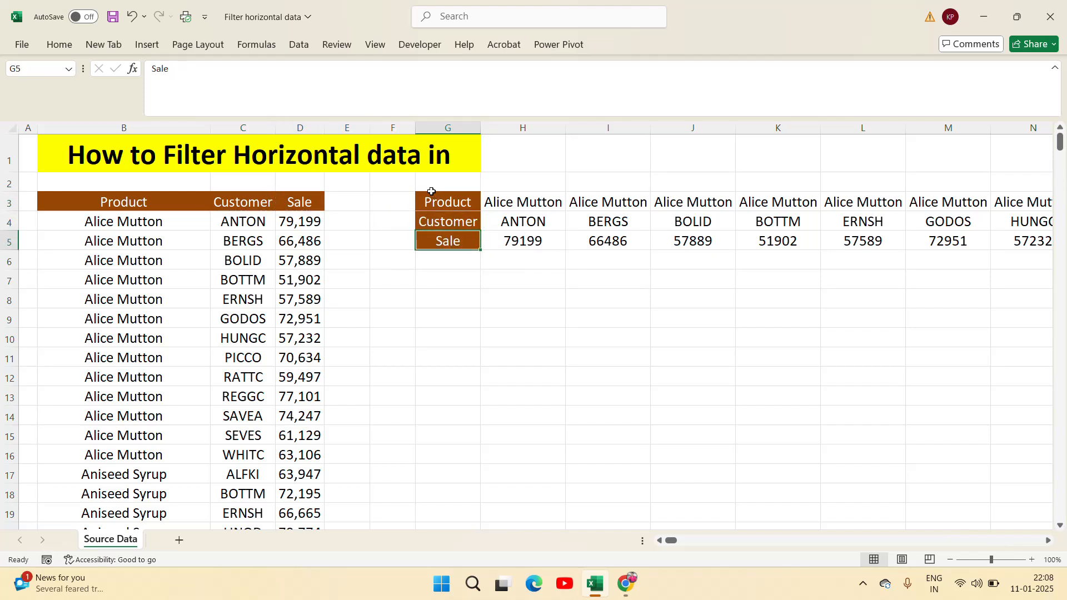
{"action": "key", "text": "Left"}
{"action": "key", "text": "Left"}
{"action": "key", "text": "Left"}
{"action": "key", "text": "Left"}
{"action": "key", "text": "Up"}
{"action": "key", "text": "Up"}
{"action": "key", "text": "Up"}
{"action": "key", "text": "Down"}
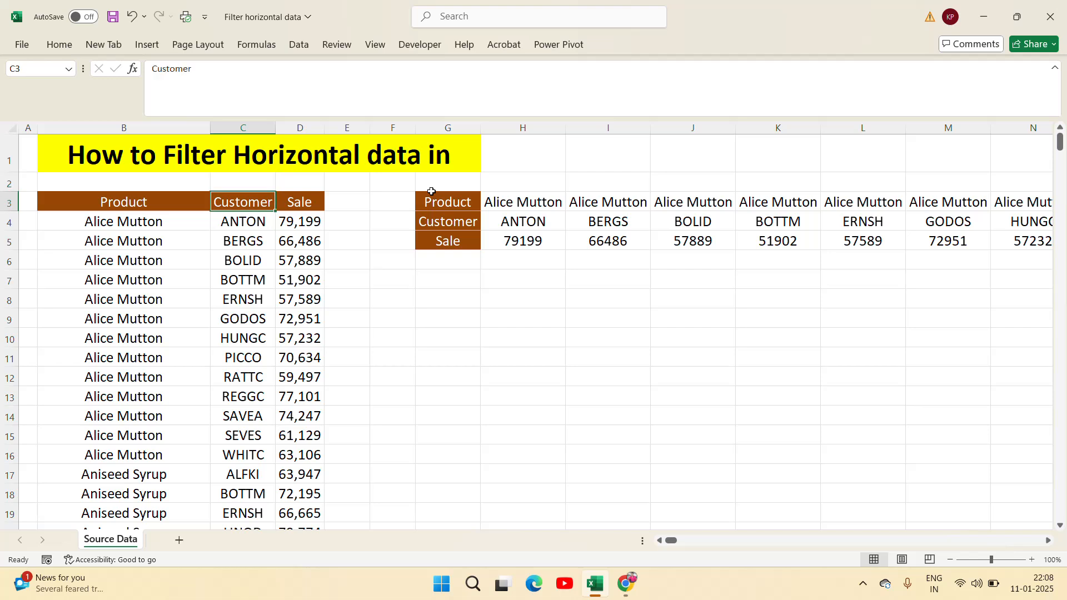
{"action": "key", "text": "Right"}
{"action": "key", "text": "Right"}
{"action": "key", "text": "Right"}
{"action": "key", "text": "Right"}
{"action": "key", "text": "Right"}
{"action": "key", "text": "Down"}
{"action": "key", "text": "Left"}
{"action": "key", "text": "Left"}
{"action": "key", "text": "Left"}
{"action": "key", "text": "Left"}
{"action": "key", "text": "Left"}
{"action": "key", "text": "Left"}
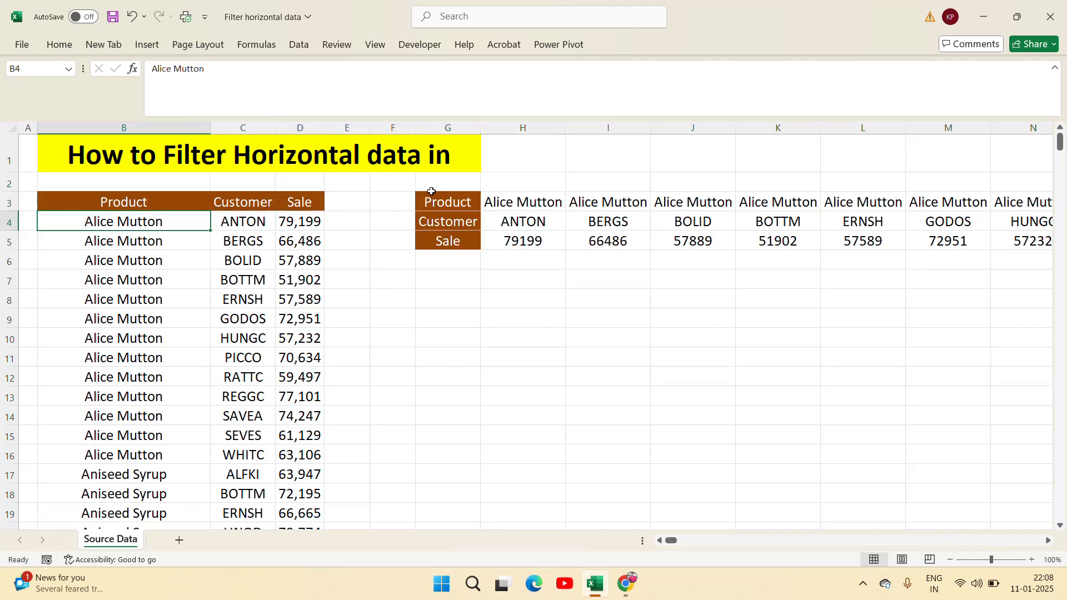
{"action": "key", "text": "Left"}
- Delete columns B through D holding the original vertical table
{"action": "left_click", "coordinate": [133, 128]}
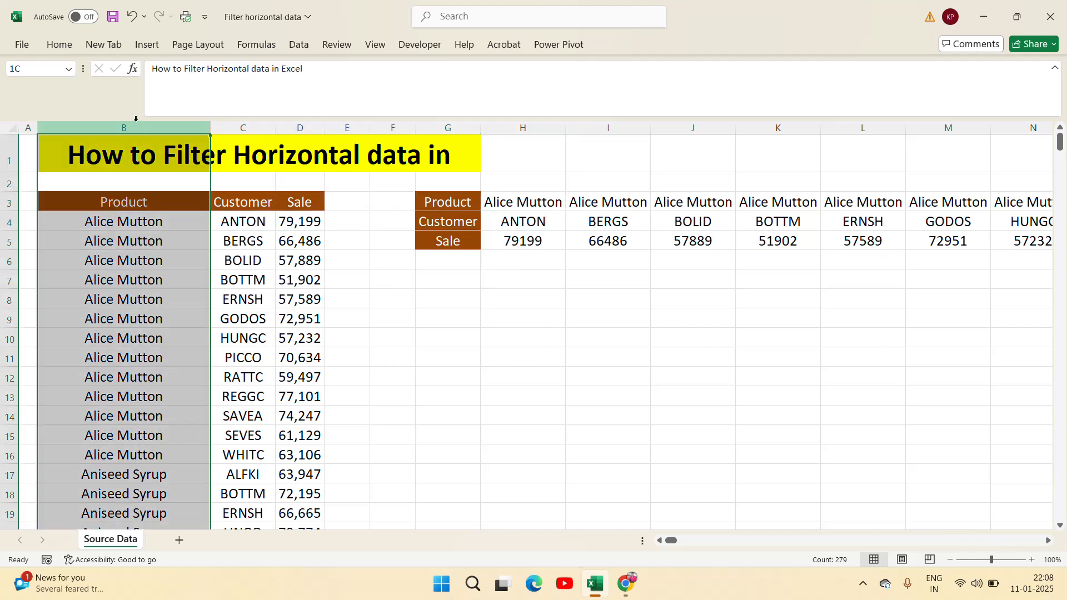
{"action": "left_click", "coordinate": [301, 127], "text": "shift"}
{"action": "key", "text": "ctrl+minus"}
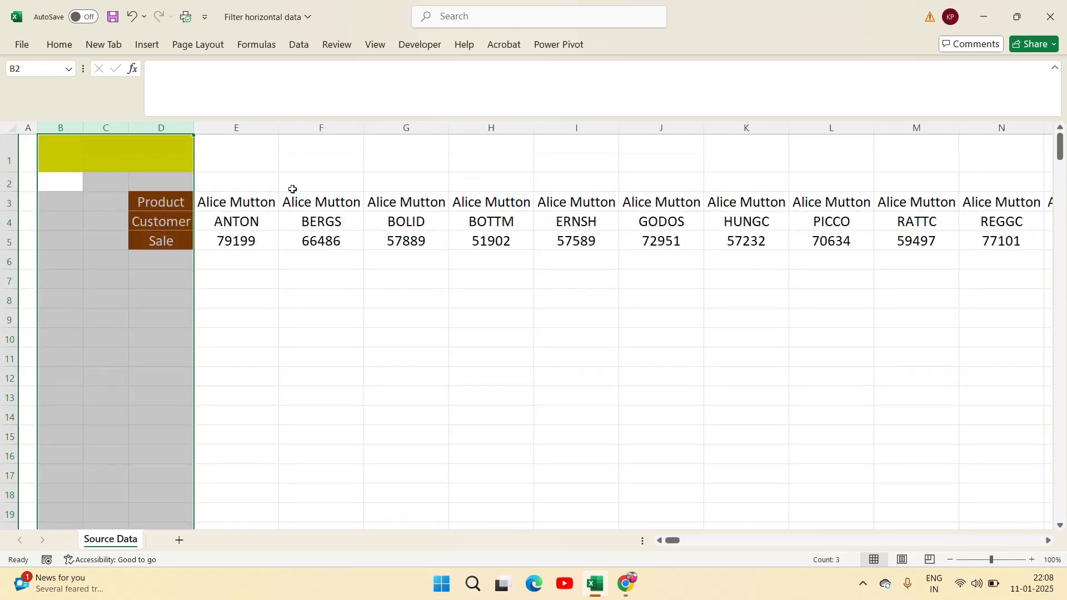
{"action": "left_click", "coordinate": [293, 201]}
{"action": "key", "text": "Left"}
{"action": "key", "text": "Left"}
{"action": "key", "text": "Left"}
{"action": "key", "text": "Left"}
{"action": "key", "text": "Left"}
{"action": "key", "text": "Right"}
{"action": "key", "text": "Right"}
{"action": "key", "text": "Right"}
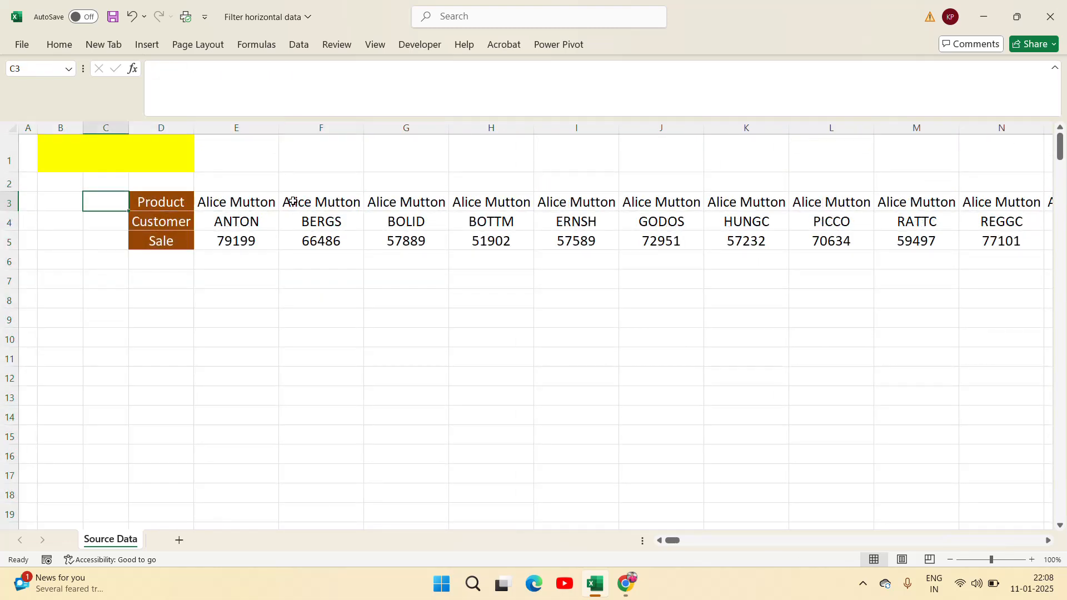
{"action": "key", "text": "Right"}
{"action": "key", "text": "Right"}
{"action": "key", "text": "Right"}
{"action": "key", "text": "Left"}
{"action": "key", "text": "Left"}
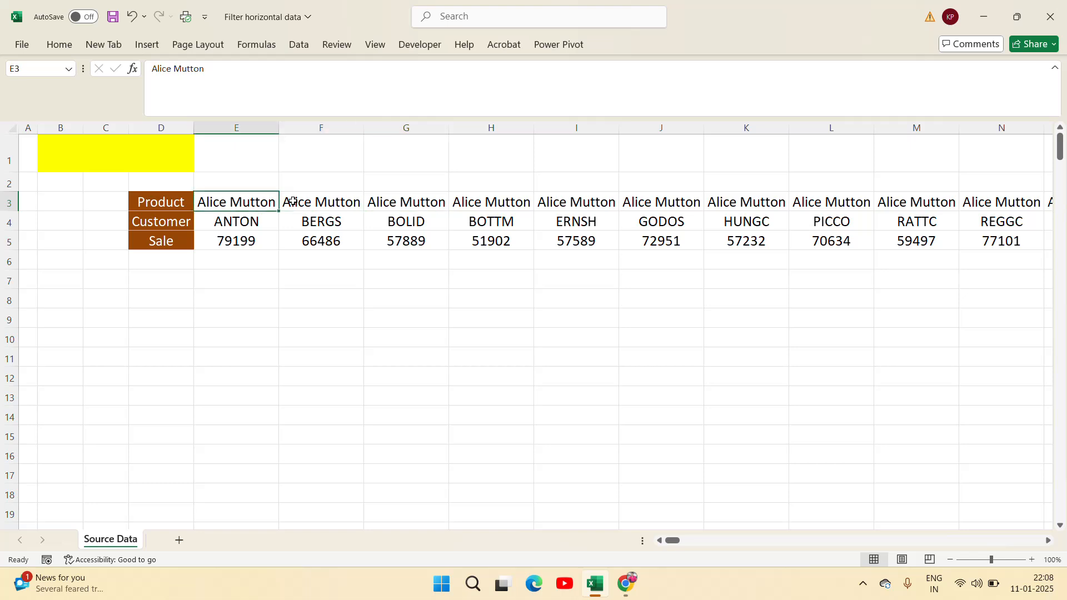
{"action": "key", "text": "Right"}
{"action": "key", "text": "Right"}
{"action": "key", "text": "Right"}
{"action": "key", "text": "Right"}
{"action": "key", "text": "Left"}
{"action": "key", "text": "Left"}
{"action": "key", "text": "Left"}
{"action": "key", "text": "Left"}
{"action": "key", "text": "Left"}
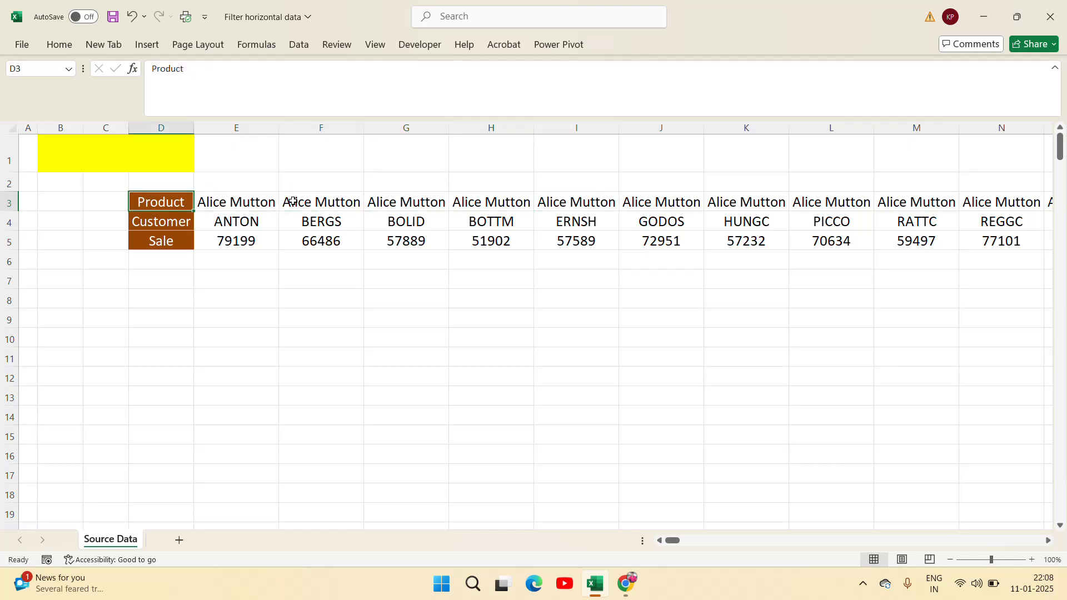
{"action": "key", "text": "Down"}
{"action": "key", "text": "Down"}
{"action": "key", "text": "Down"}
{"action": "key", "text": "Down"}
{"action": "key", "text": "Down"}
{"action": "key", "text": "Right"}
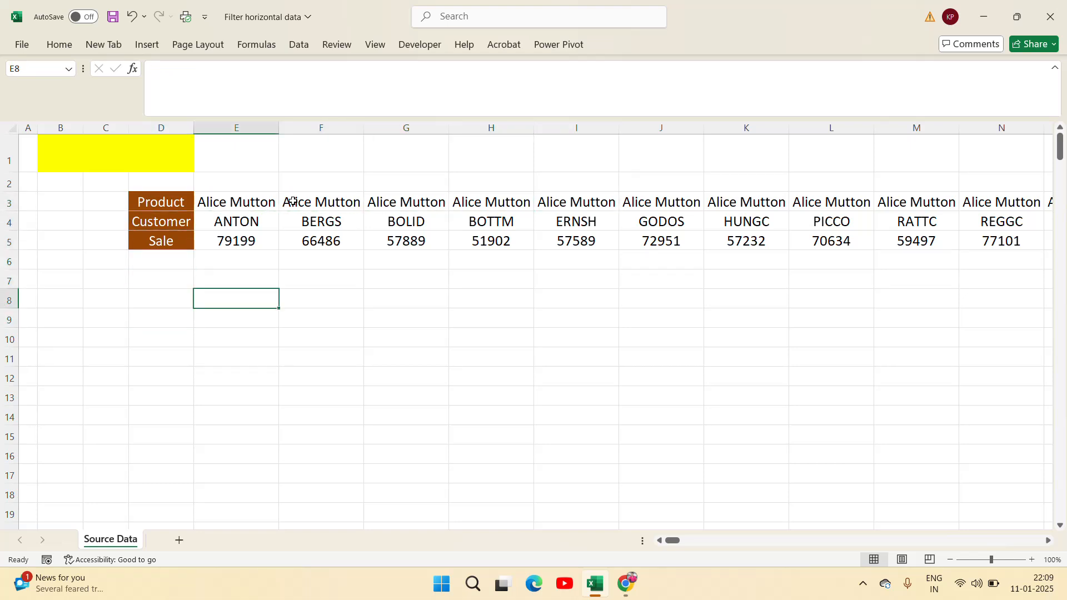
{"action": "key", "text": "Right"}
{"action": "key", "text": "Right"}
{"action": "key", "text": "Left"}
{"action": "key", "text": "Left"}
{"action": "key", "text": "Up"}
{"action": "key", "text": "Up"}
{"action": "key", "text": "Up"}
{"action": "key", "text": "Up"}
{"action": "key", "text": "Up"}
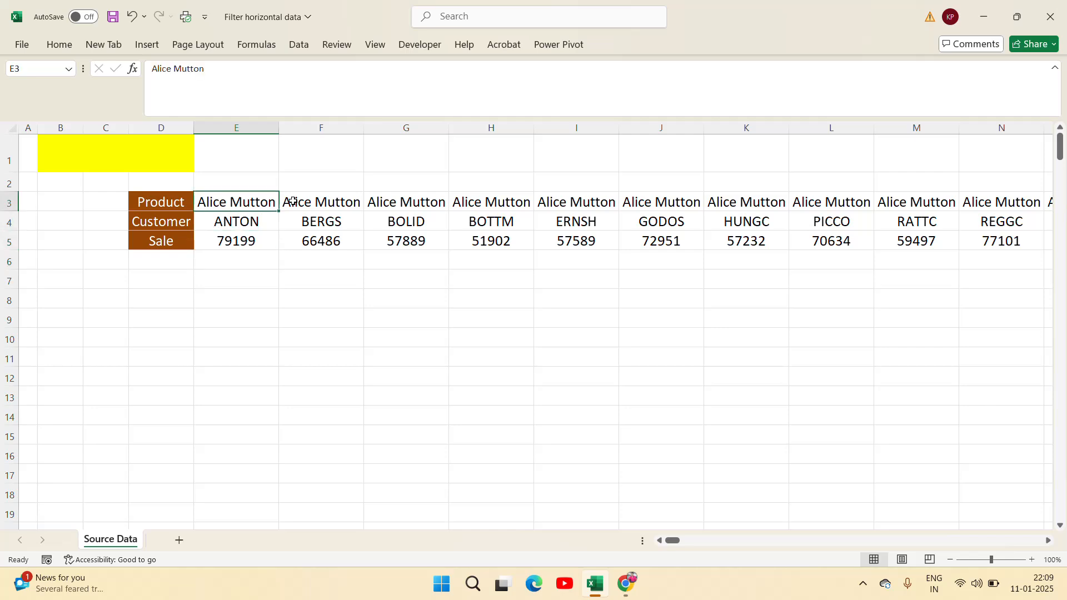
- Examine the product names running across row 3 of the horizontal table
{"action": "key", "text": "Right"}
{"action": "key", "text": "Right"}
{"action": "key", "text": "Right"}
{"action": "key", "text": "Right"}
{"action": "key", "text": "Right"}
{"action": "key", "text": "Right"}
{"action": "key", "text": "Right"}
{"action": "key", "text": "Right"}
{"action": "key", "text": "Right"}
{"action": "key", "text": "Right"}
{"action": "key", "text": "Right"}
{"action": "key", "text": "Right"}
{"action": "key", "text": "Right"}
{"action": "key", "text": "Right"}
{"action": "key", "text": "Right"}
{"action": "key", "text": "Right"}
{"action": "key", "text": "Right"}
{"action": "key", "text": "Right"}
{"action": "key", "text": "Right"}
{"action": "key", "text": "Right"}
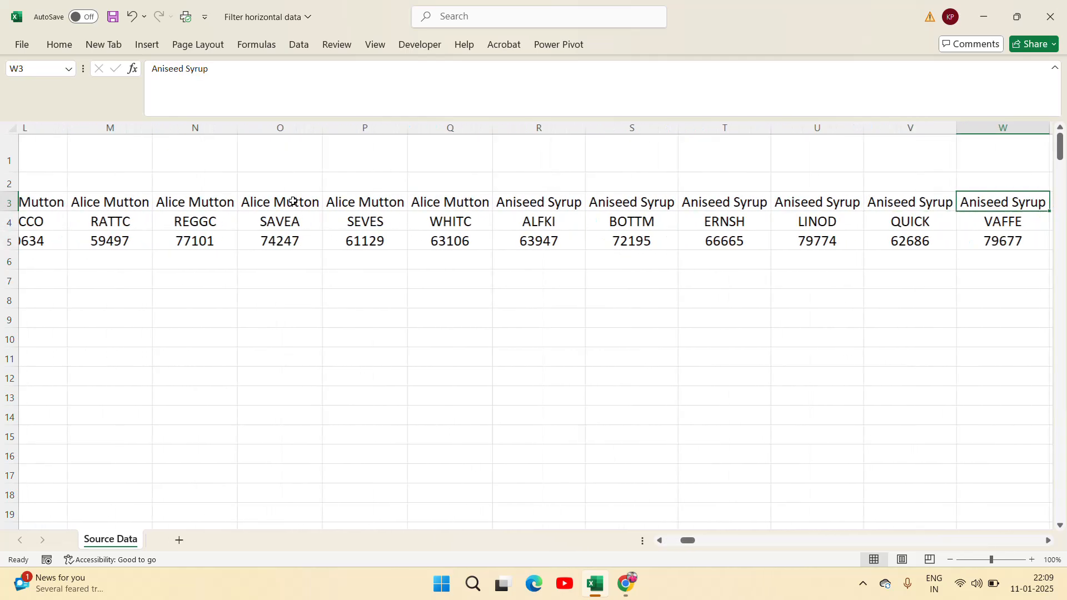
{"action": "key", "text": "Right"}
{"action": "key", "text": "Right"}
{"action": "key", "text": "Right"}
{"action": "key", "text": "Right"}
{"action": "key", "text": "Right"}
{"action": "key", "text": "Right"}
{"action": "key", "text": "Right"}
{"action": "key", "text": "Right"}
{"action": "key", "text": "Right"}
{"action": "key", "text": "Right"}
{"action": "key", "text": "Right"}
{"action": "key", "text": "Right"}
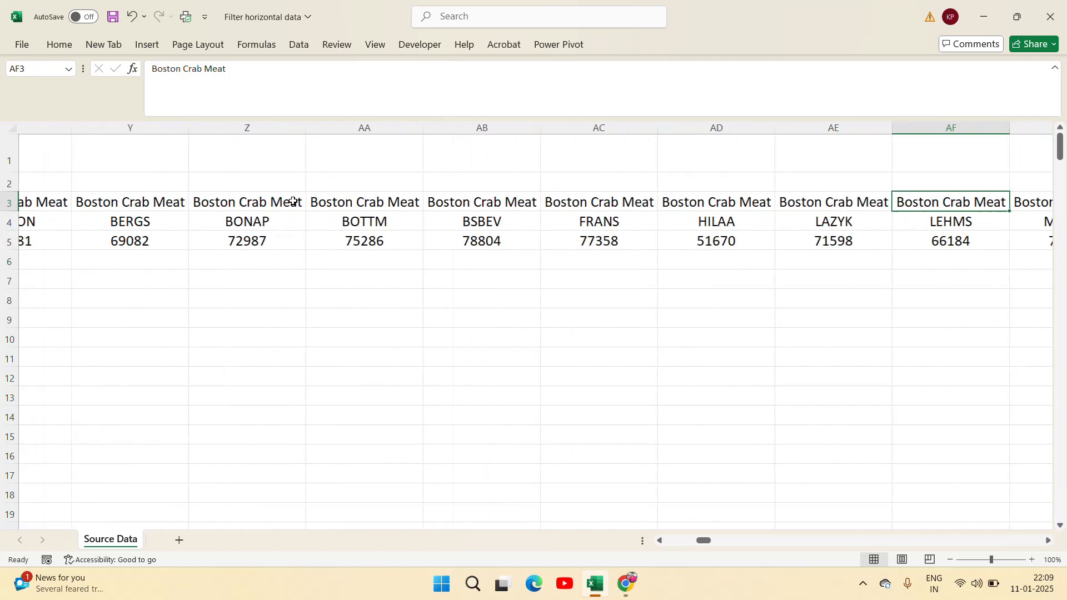
{"action": "key", "text": "ctrl+Left"}
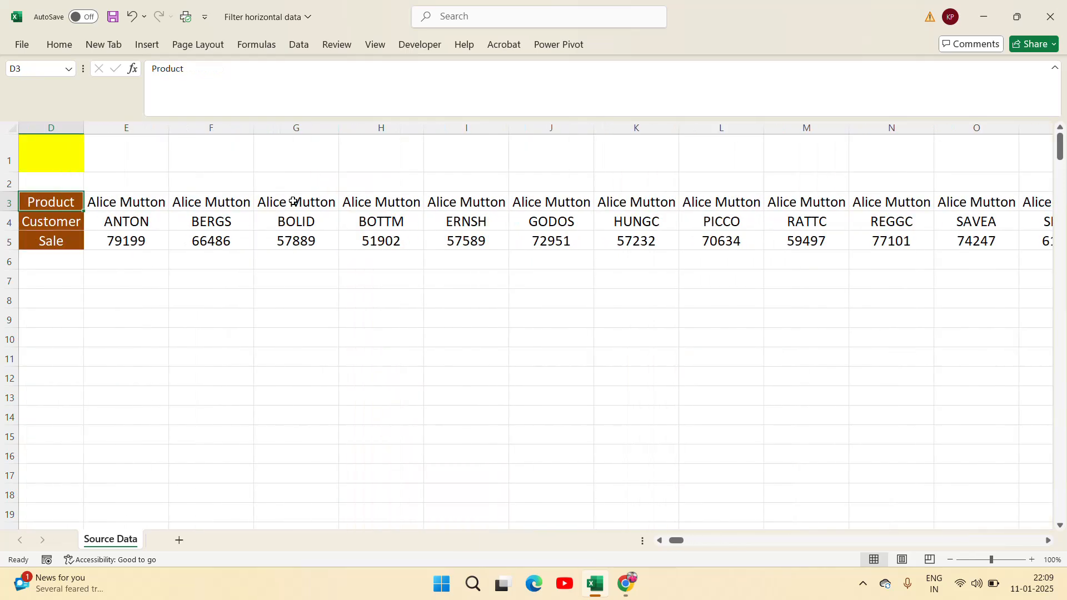
{"action": "key", "text": "ctrl+Left"}
- Copy the product name Aniseed Syrup from V3 into B8 as the filter criterion and autofit column B
{"action": "key", "text": "ctrl+Right"}
{"action": "key", "text": "Right"}
{"action": "key", "text": "Right"}
{"action": "key", "text": "Right"}
{"action": "key", "text": "Right"}
{"action": "key", "text": "Right"}
{"action": "key", "text": "Right"}
{"action": "key", "text": "Right"}
{"action": "key", "text": "Right"}
{"action": "key", "text": "Right"}
{"action": "key", "text": "Right"}
{"action": "key", "text": "Right"}
{"action": "key", "text": "Right"}
{"action": "key", "text": "Right"}
{"action": "key", "text": "Right"}
{"action": "key", "text": "Right"}
{"action": "key", "text": "Right"}
{"action": "key", "text": "Right"}
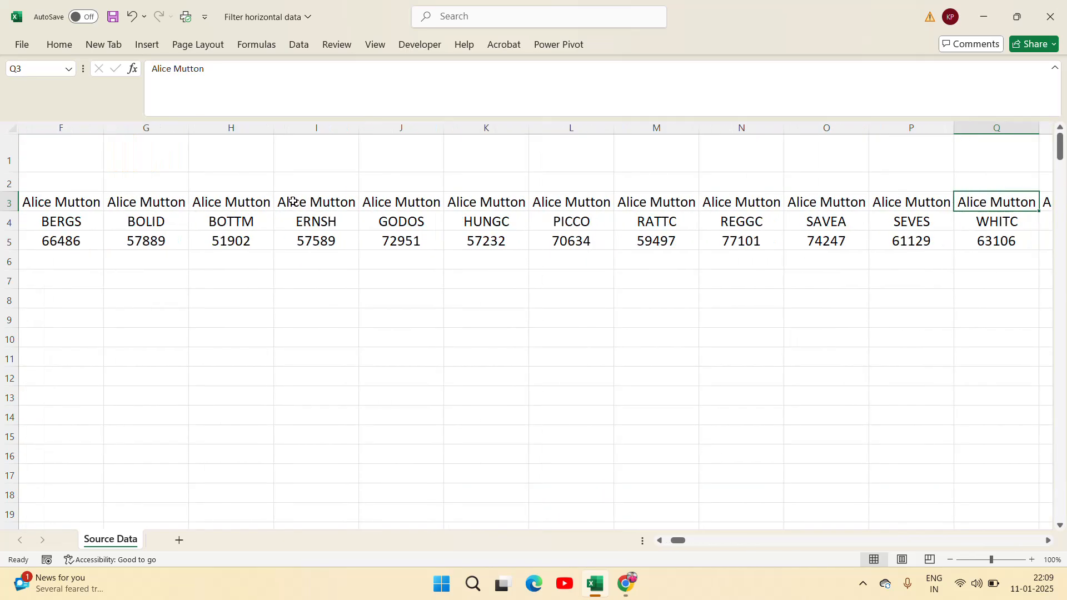
{"action": "key", "text": "Right"}
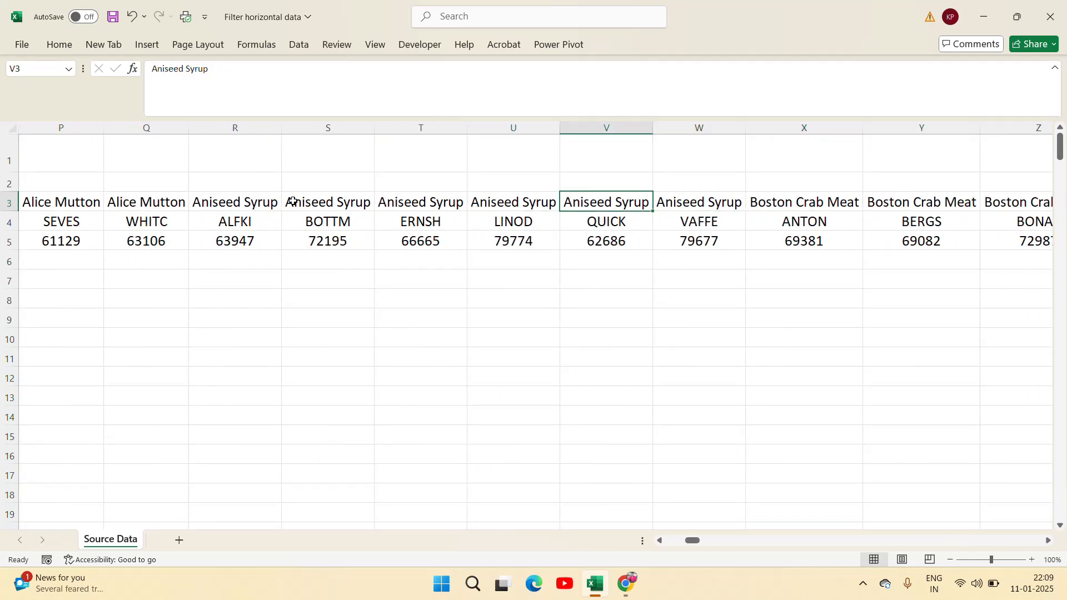
{"action": "key", "text": "F2"}
{"action": "key", "text": "ctrl+shift+Left"}
{"action": "key", "text": "ctrl+shift+Left"}
{"action": "key", "text": "ctrl+c"}
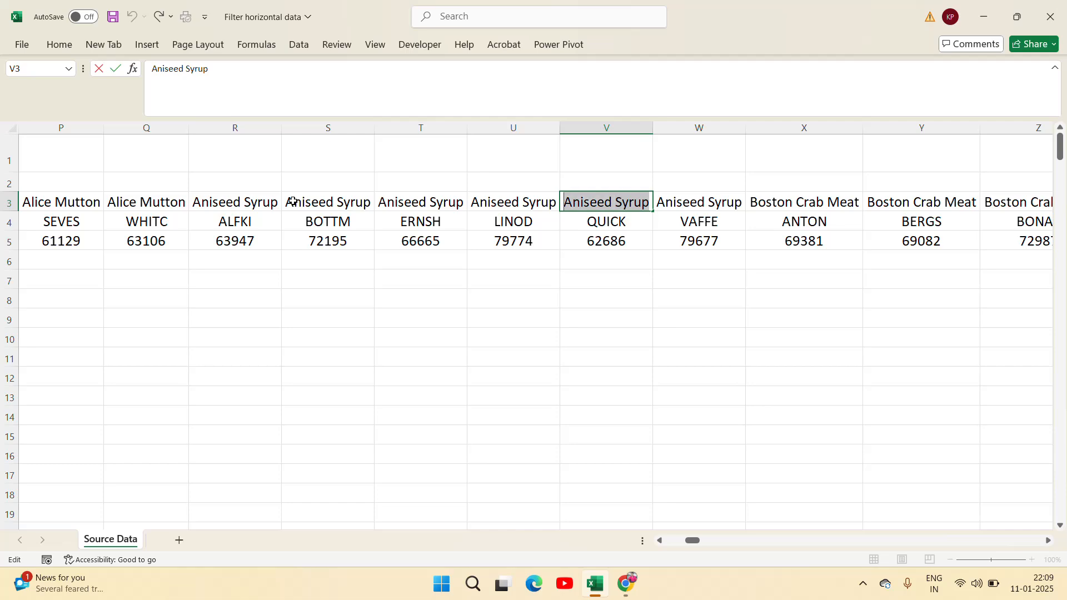
{"action": "key", "text": "Escape"}
{"action": "key", "text": "Left"}
{"action": "key", "text": "Left"}
{"action": "key", "text": "Left"}
{"action": "key", "text": "Left"}
{"action": "key", "text": "Left"}
{"action": "key", "text": "Left"}
{"action": "key", "text": "Left"}
{"action": "key", "text": "Left"}
{"action": "key", "text": "Left"}
{"action": "key", "text": "Left"}
{"action": "key", "text": "Left"}
{"action": "key", "text": "Left"}
{"action": "key", "text": "Left"}
{"action": "key", "text": "Left"}
{"action": "key", "text": "Left"}
{"action": "key", "text": "Left"}
{"action": "key", "text": "Left"}
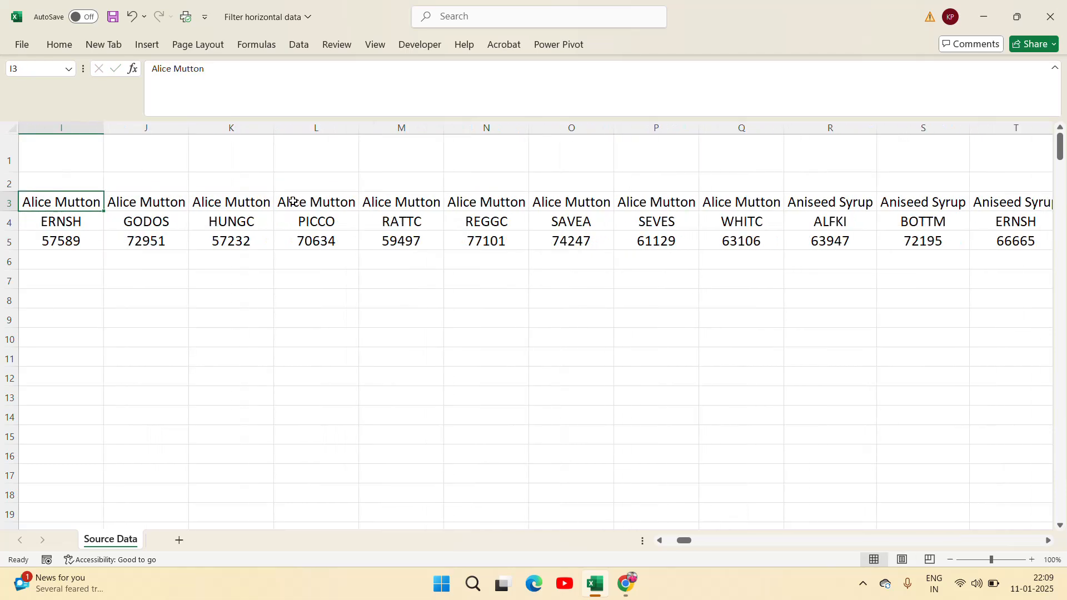
{"action": "key", "text": "Down"}
{"action": "key", "text": "Down"}
{"action": "key", "text": "Down"}
{"action": "key", "text": "Down"}
{"action": "key", "text": "Down"}
{"action": "key", "text": "Left"}
{"action": "key", "text": "Left"}
{"action": "key", "text": "Left"}
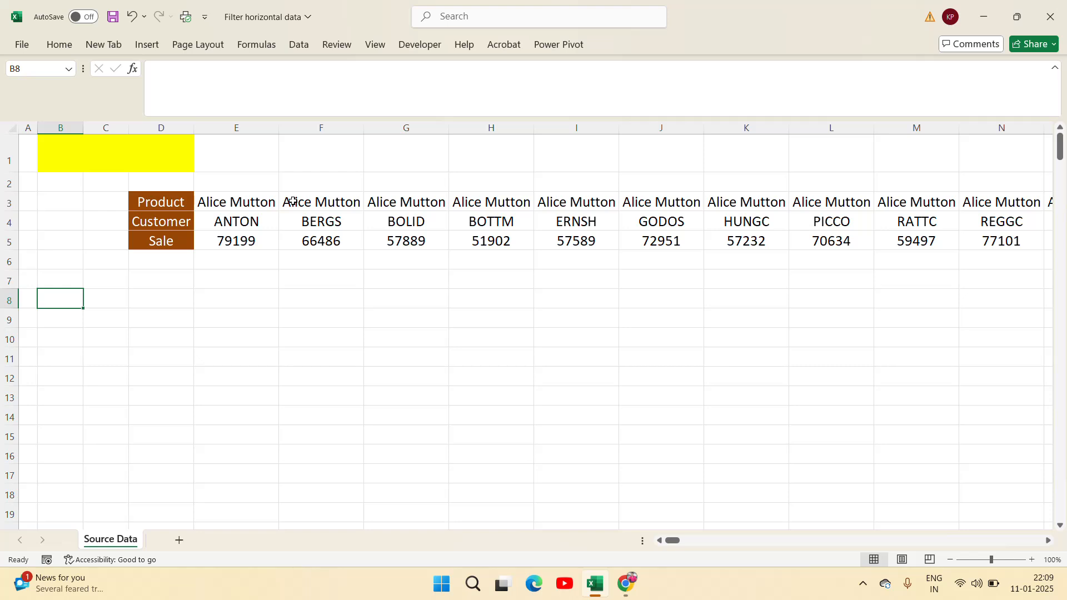
{"action": "key", "text": "ctrl+v"}
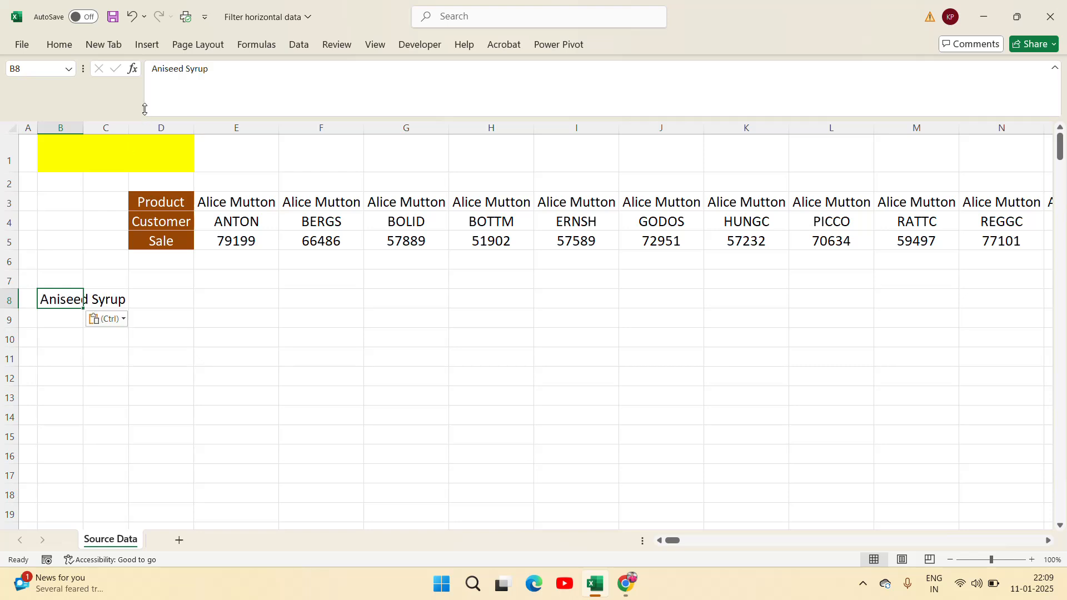
{"action": "double_click", "coordinate": [83, 127]}
{"action": "left_click", "coordinate": [306, 307]}
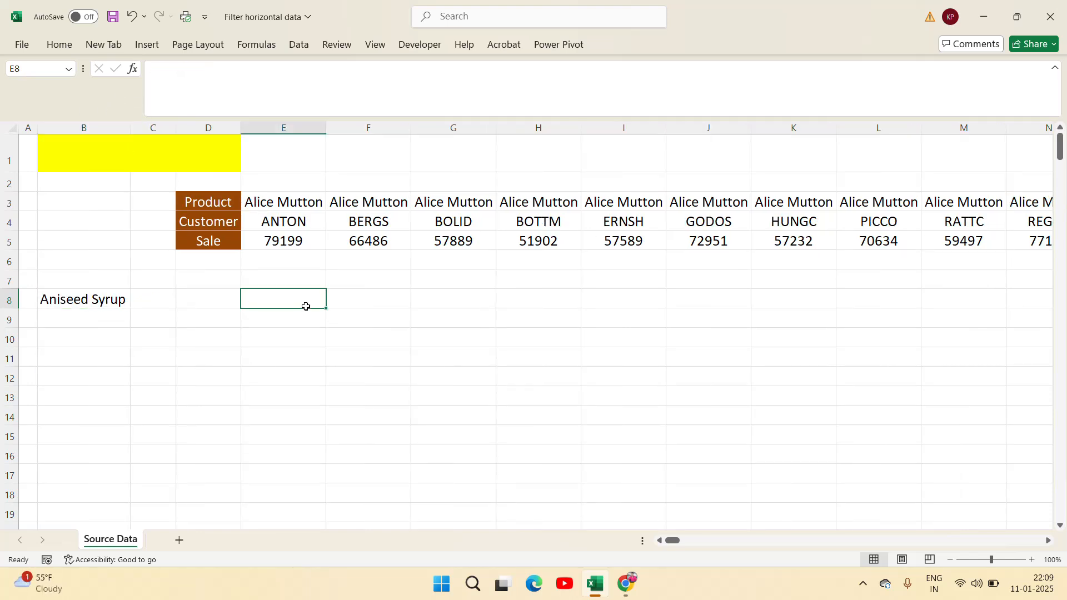
{"action": "key", "text": "Left"}
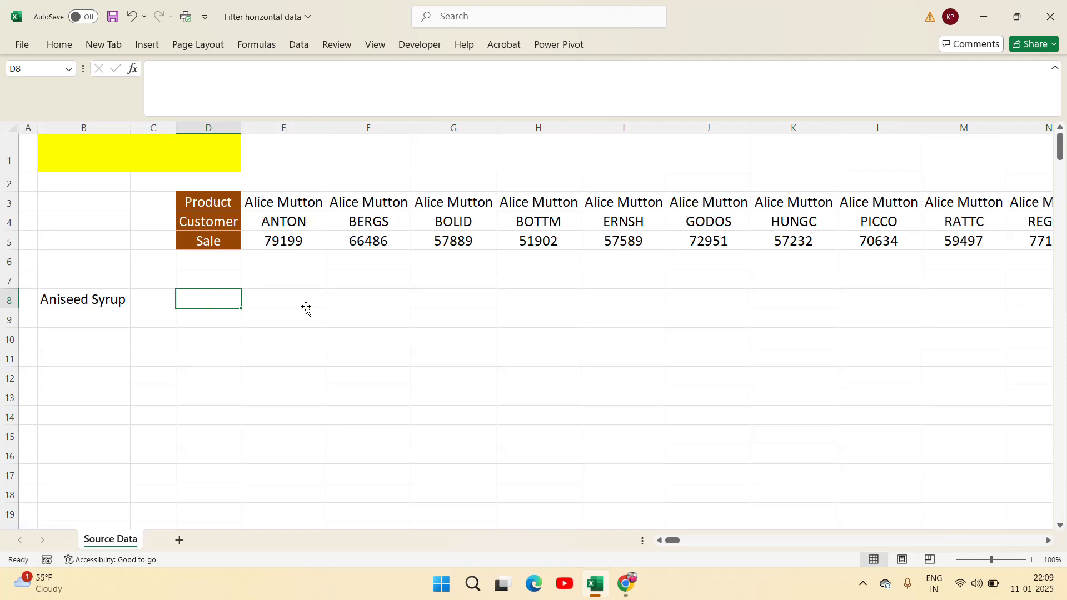
{"action": "key", "text": "BackSpace"}
{"action": "key", "text": "Escape"}
{"action": "key", "text": "Right"}
{"action": "type", "text": "fil"}
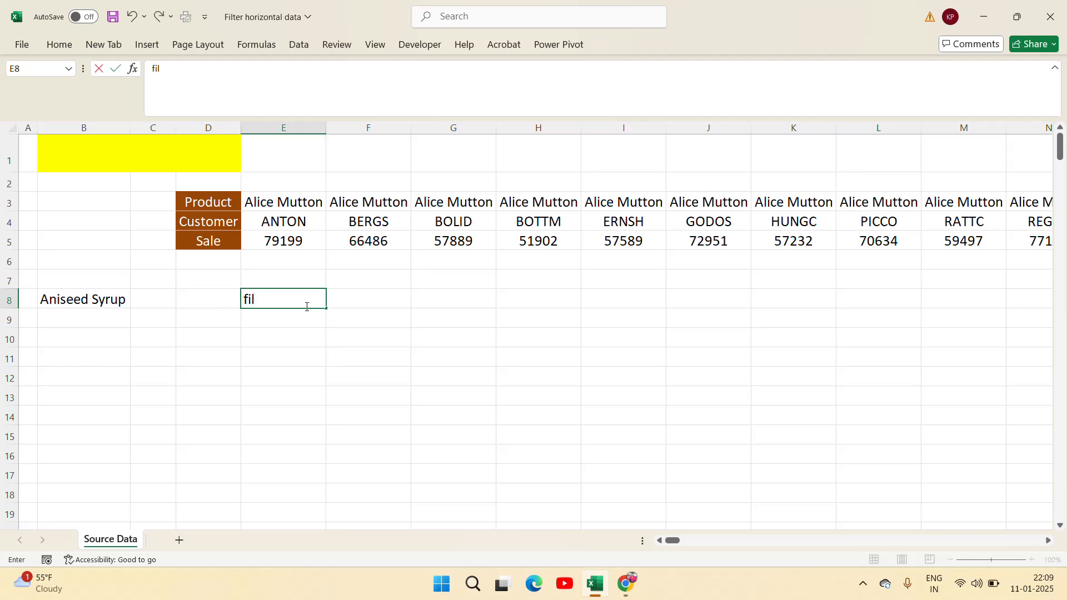
{"action": "key", "text": "Escape"}
{"action": "key", "text": "Left"}
- Start a FILTER formula in D8 with the whole horizontal table D3:JU5 as its array
{"action": "type", "text": "="}
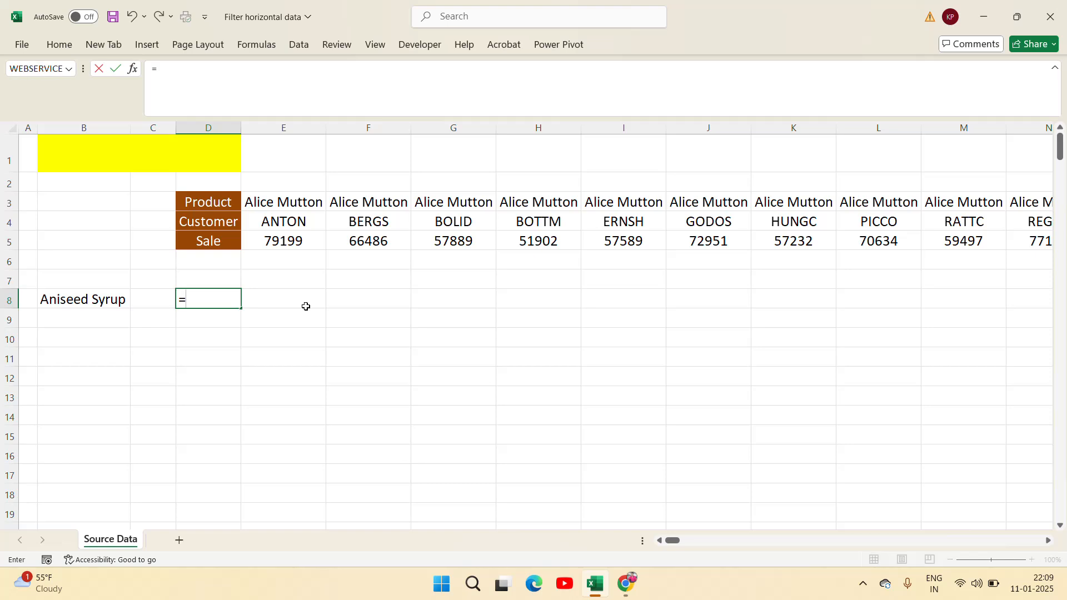
{"action": "type", "text": "fil"}
{"action": "key", "text": "Tab"}
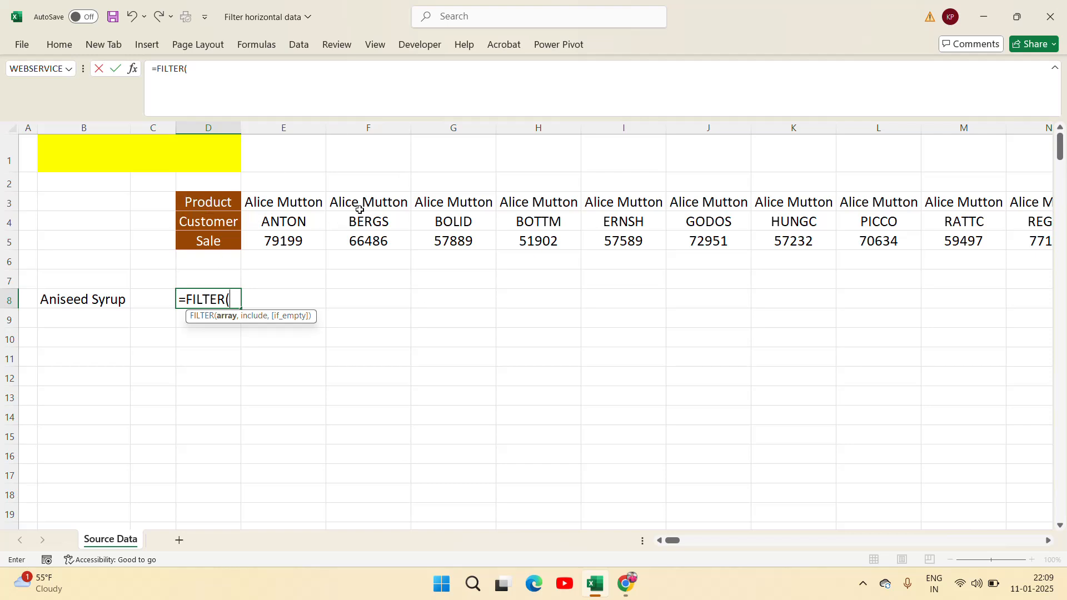
{"action": "left_click", "coordinate": [205, 210]}
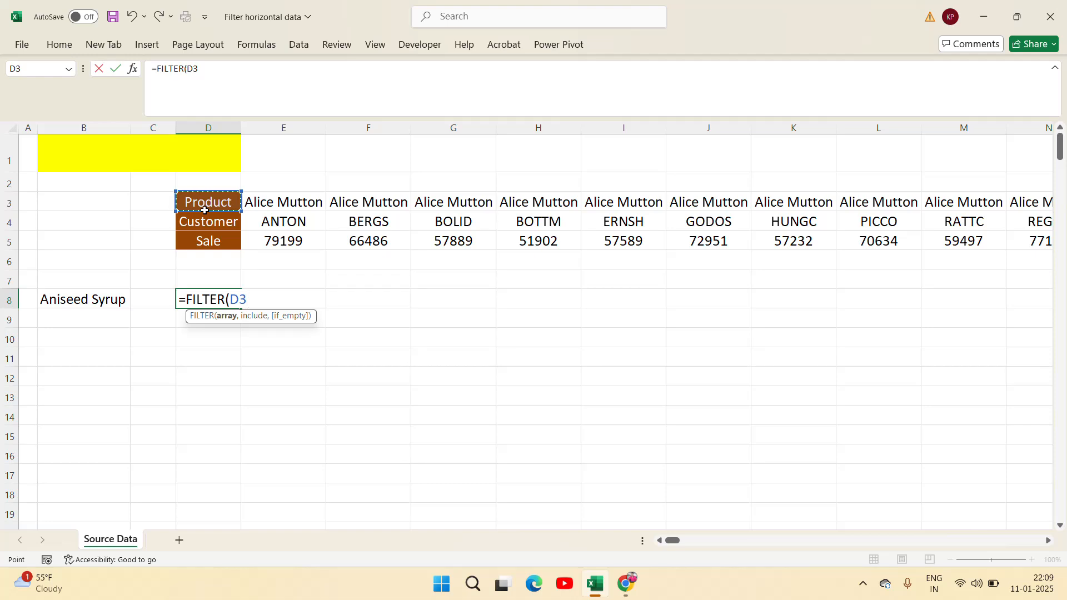
{"action": "key", "text": "ctrl+shift+Down"}
{"action": "key", "text": "ctrl+shift+Right"}
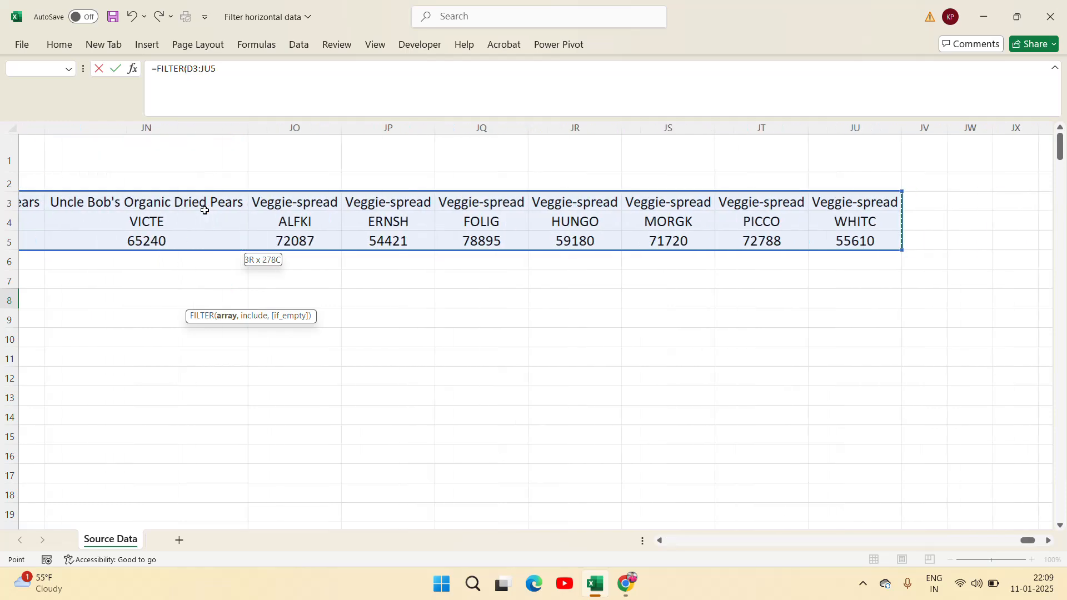
{"action": "type", "text": ","}
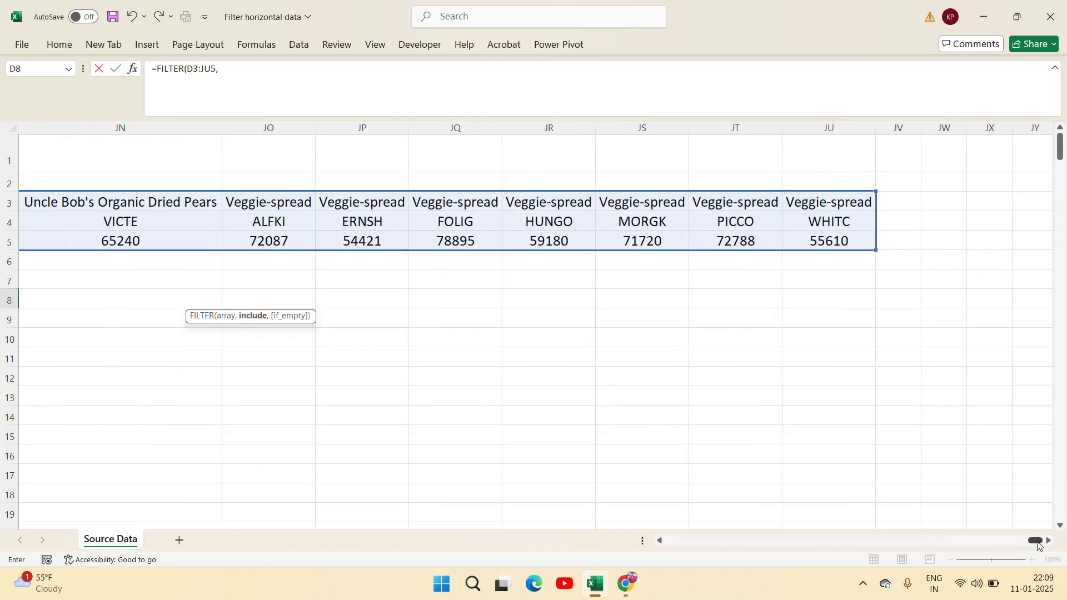
- Complete the FILTER formula in D8 with the include condition D3:JU3=B8
{"action": "left_click_drag", "start_coordinate": [1034, 540], "coordinate": [642, 557]}
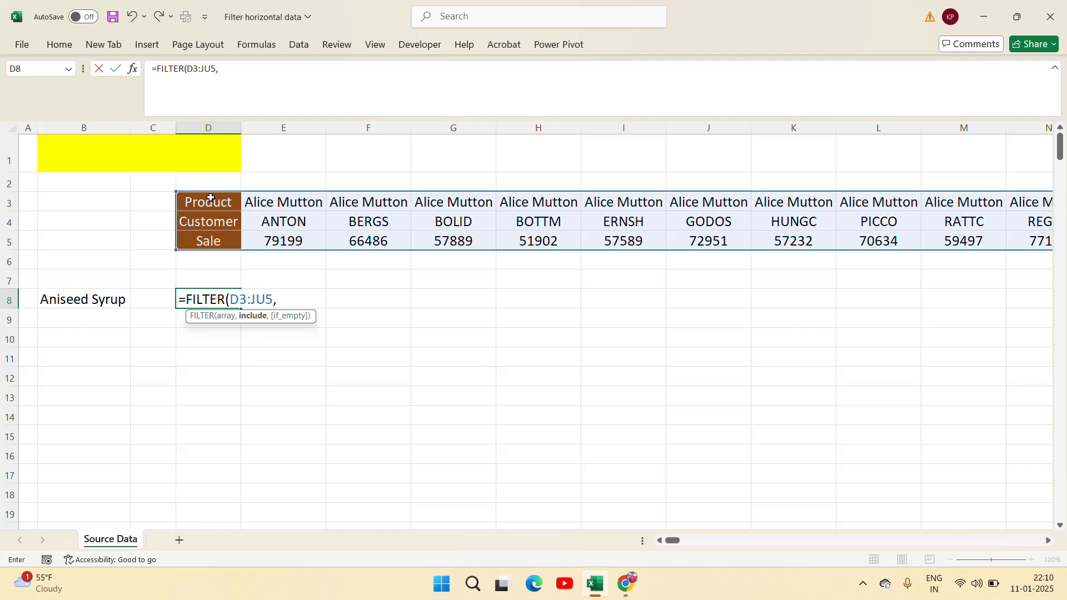
{"action": "left_click", "coordinate": [199, 203]}
{"action": "key", "text": "ctrl+shift+Right"}
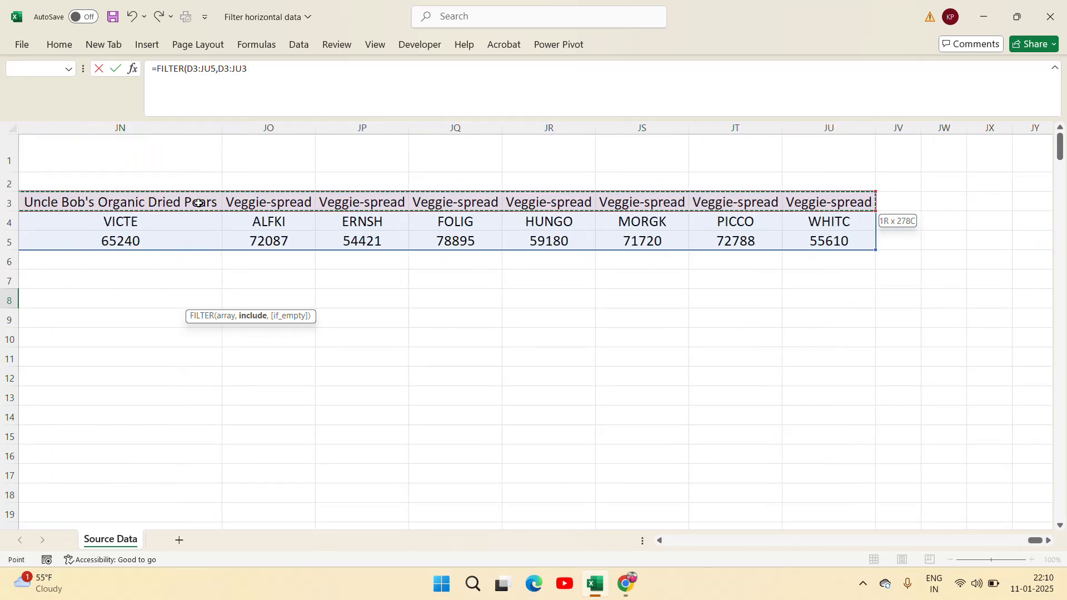
{"action": "type", "text": "="}
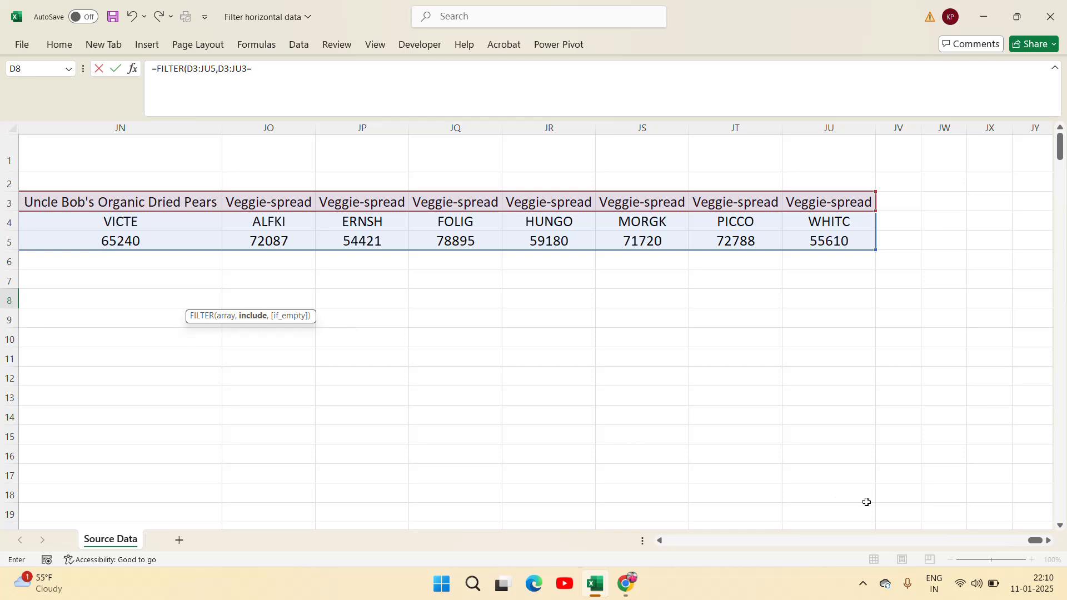
{"action": "left_click_drag", "start_coordinate": [1034, 540], "coordinate": [625, 543]}
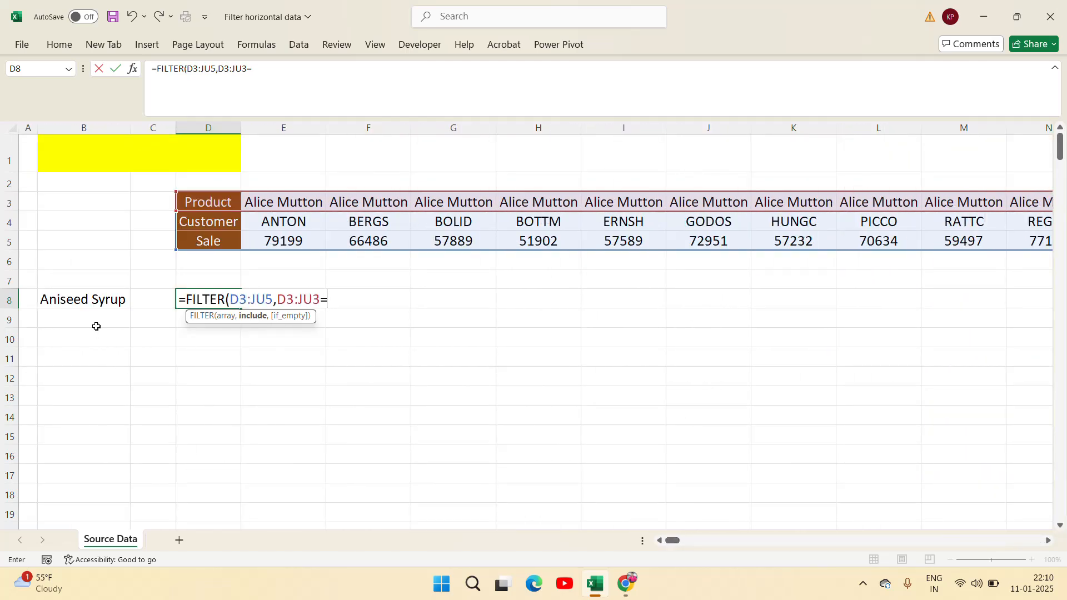
{"action": "left_click", "coordinate": [80, 303]}
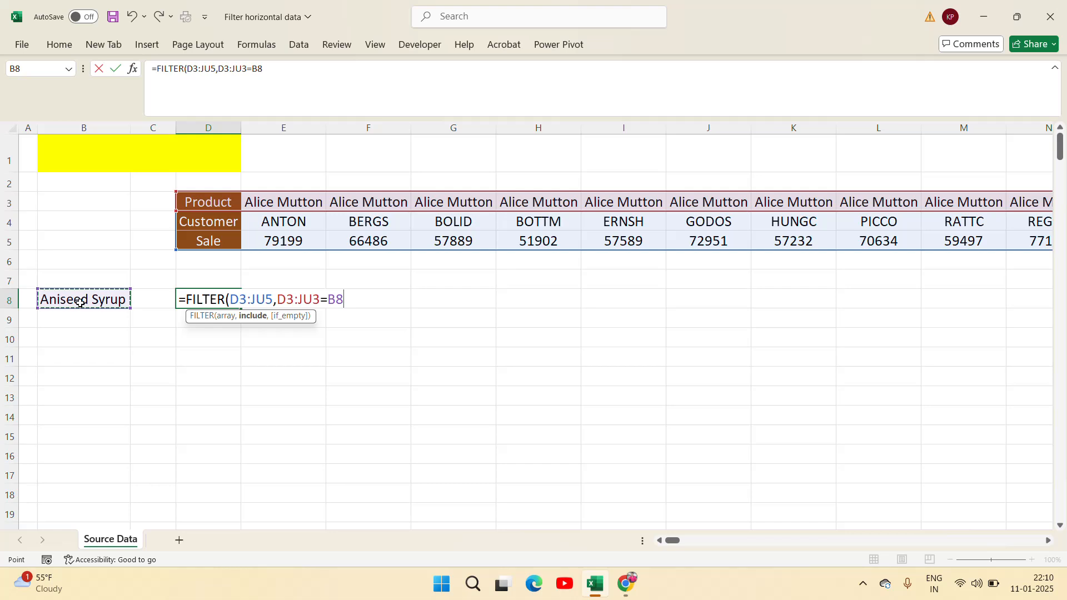
{"action": "key", "text": "ctrl+Return"}
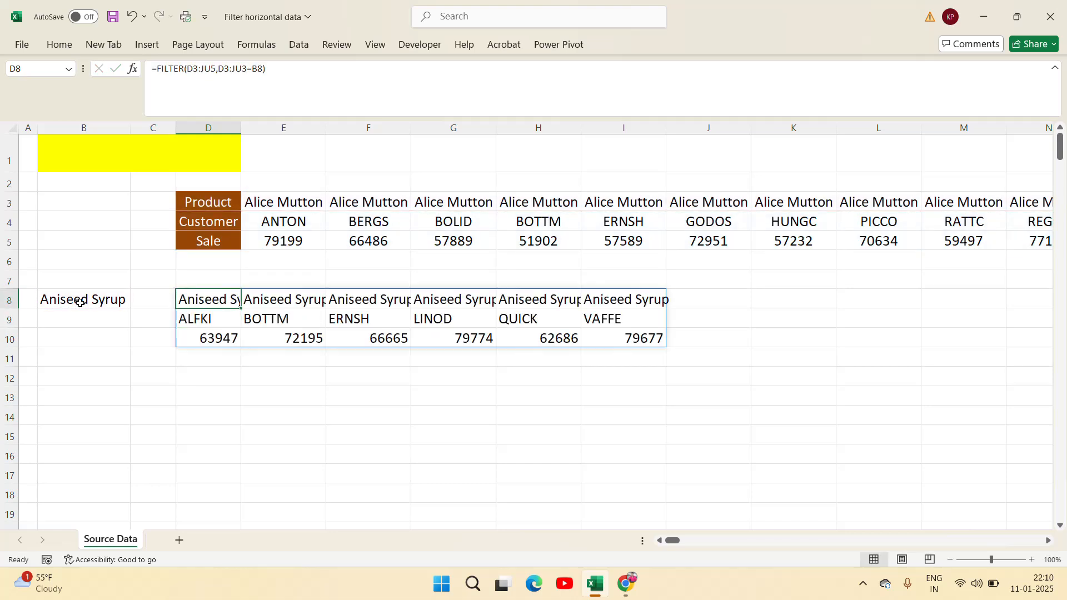
- Autofit the column widths and centre the contents of all cells on the sheet
{"action": "key", "text": "ctrl+shift+Down"}
{"action": "key", "text": "ctrl+shift+Right"}
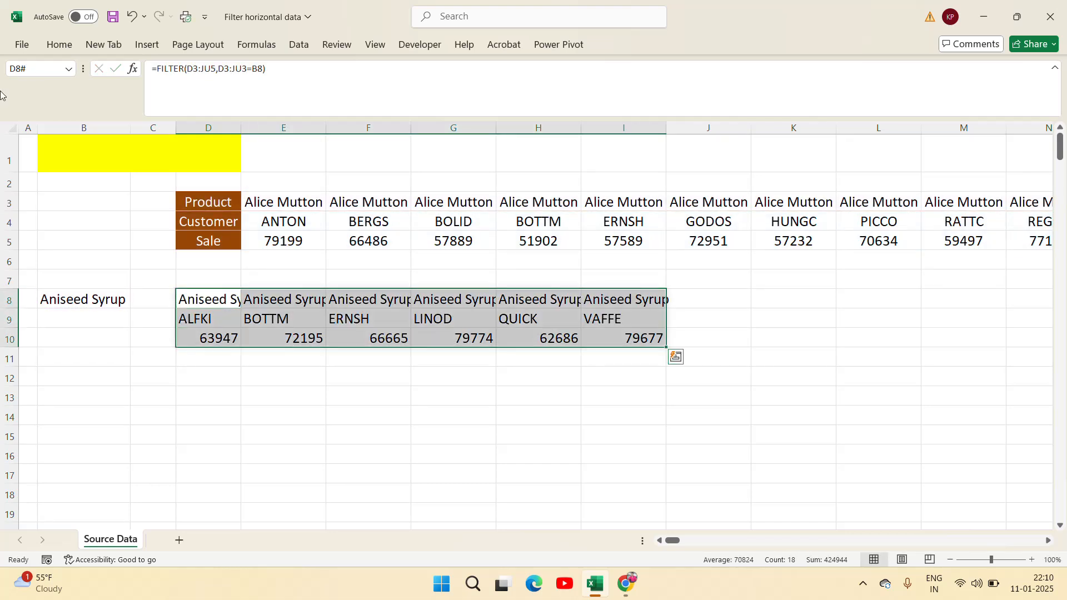
{"action": "key", "text": "ctrl+a"}
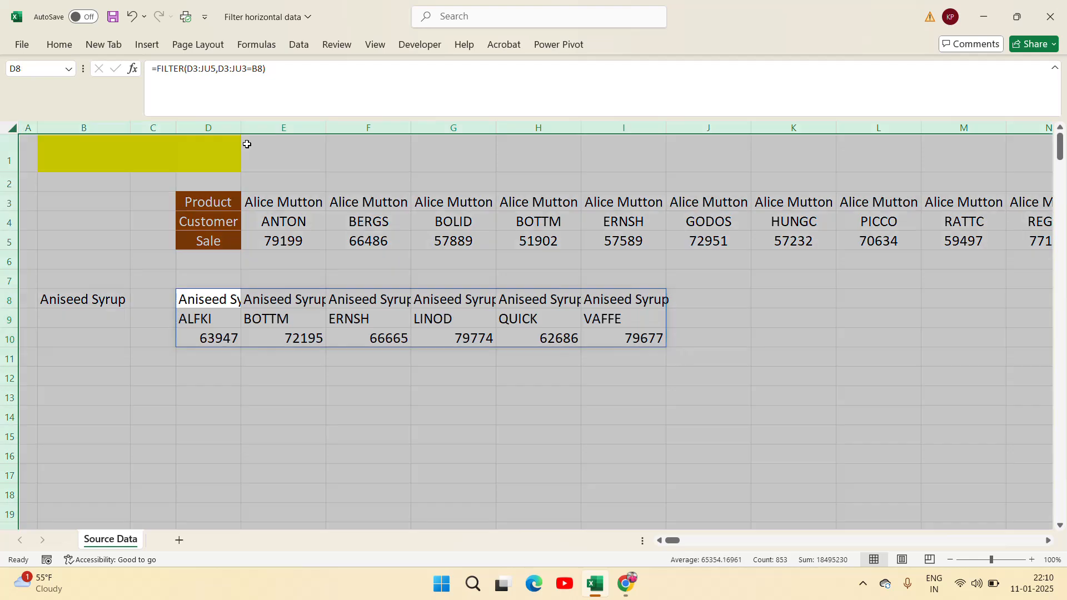
{"action": "double_click", "coordinate": [243, 129]}
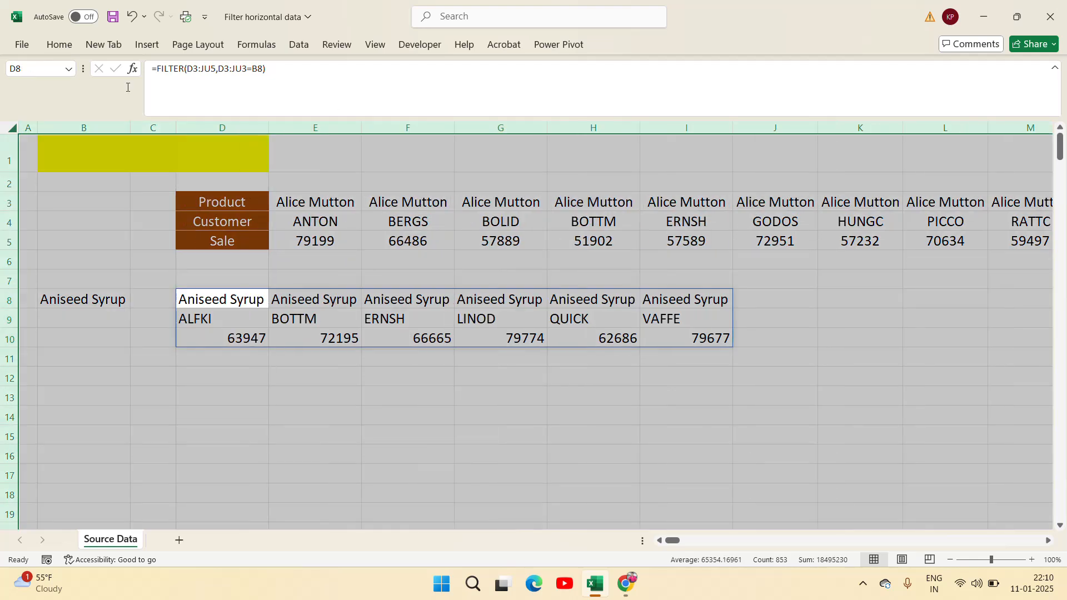
{"action": "left_click", "coordinate": [59, 45]}
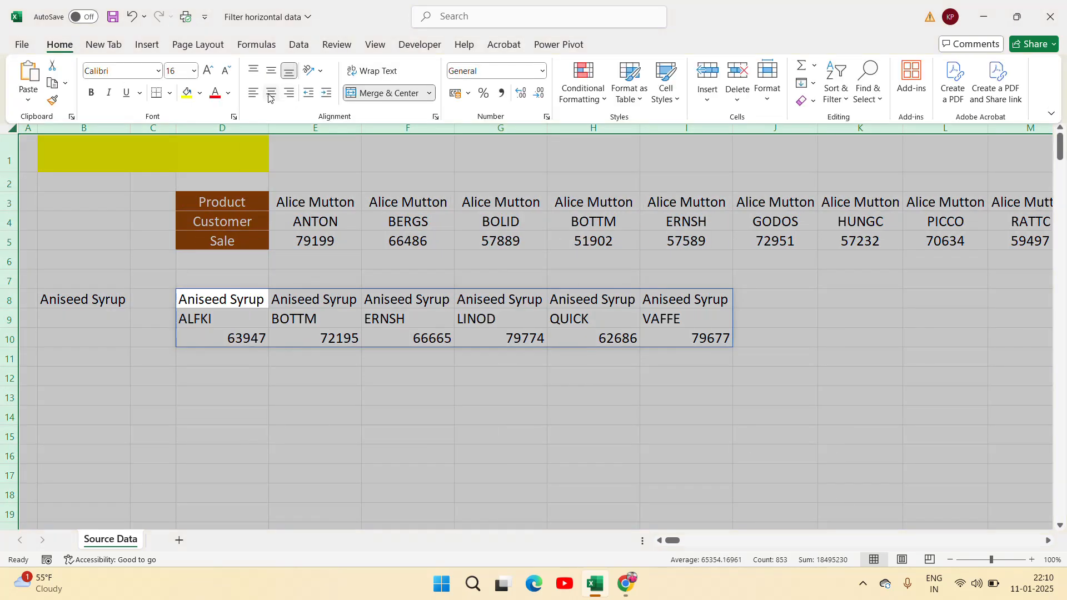
{"action": "left_click", "coordinate": [271, 94]}
{"action": "key", "text": "Right"}
{"action": "key", "text": "Right"}
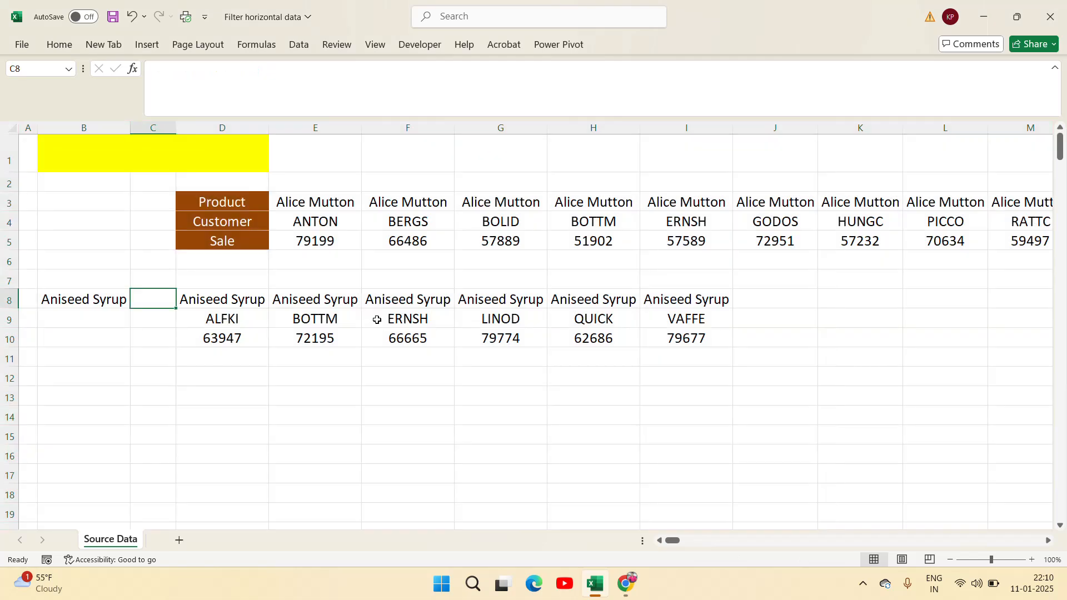
- Make the filtered product names in D8:I8 bold
{"action": "key", "text": "ctrl+shift+Right"}
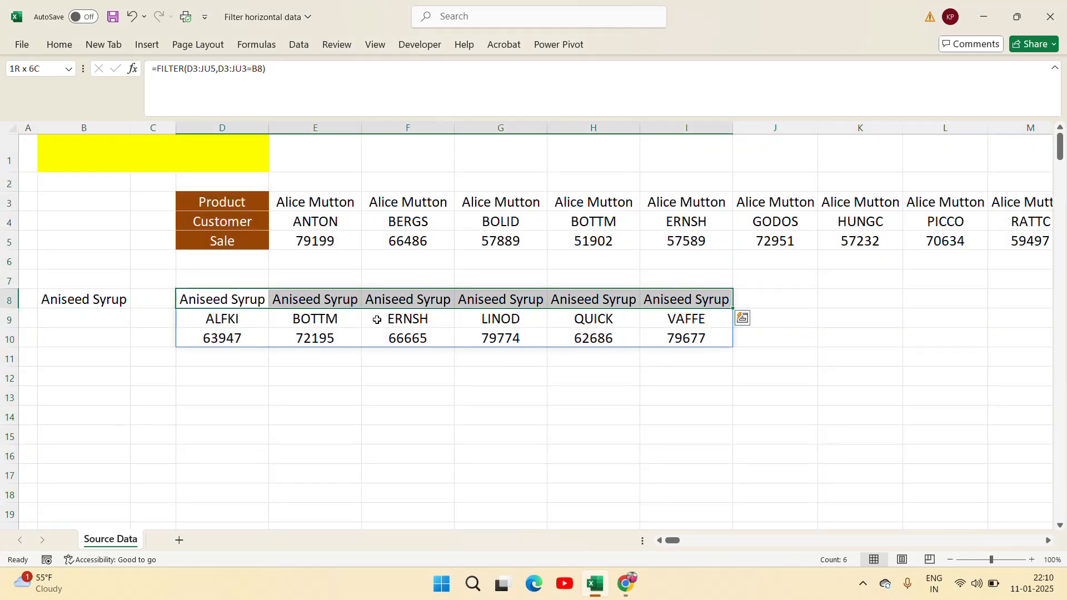
{"action": "key", "text": "ctrl+b"}
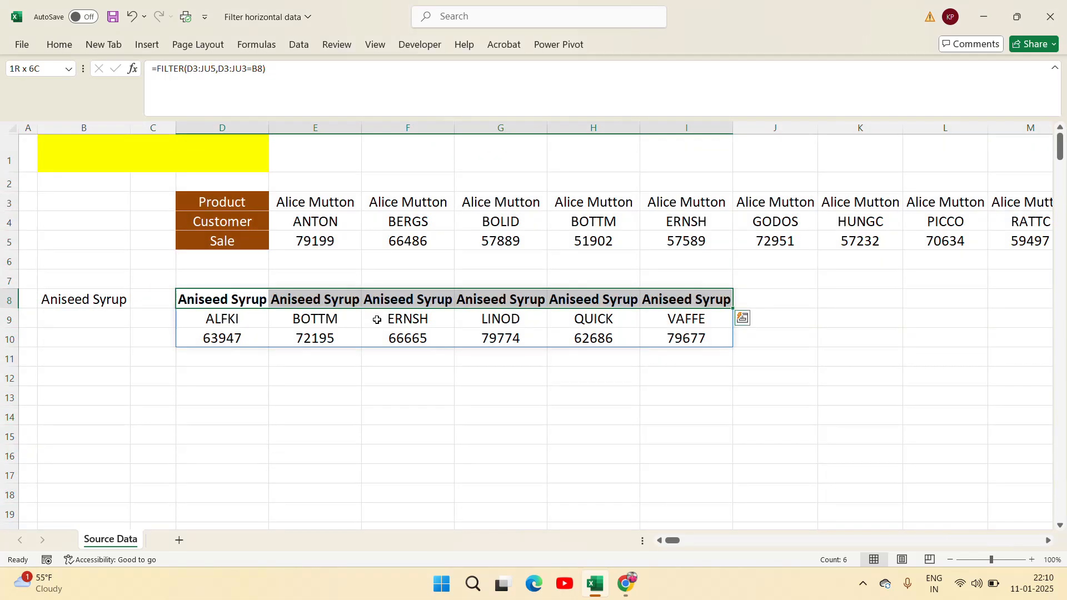
{"action": "key", "text": "ctrl+shift+Left"}
{"action": "key", "text": "Right"}
{"action": "key", "text": "Right"}
{"action": "key", "text": "Right"}
{"action": "key", "text": "Right"}
{"action": "key", "text": "Right"}
{"action": "key", "text": "Right"}
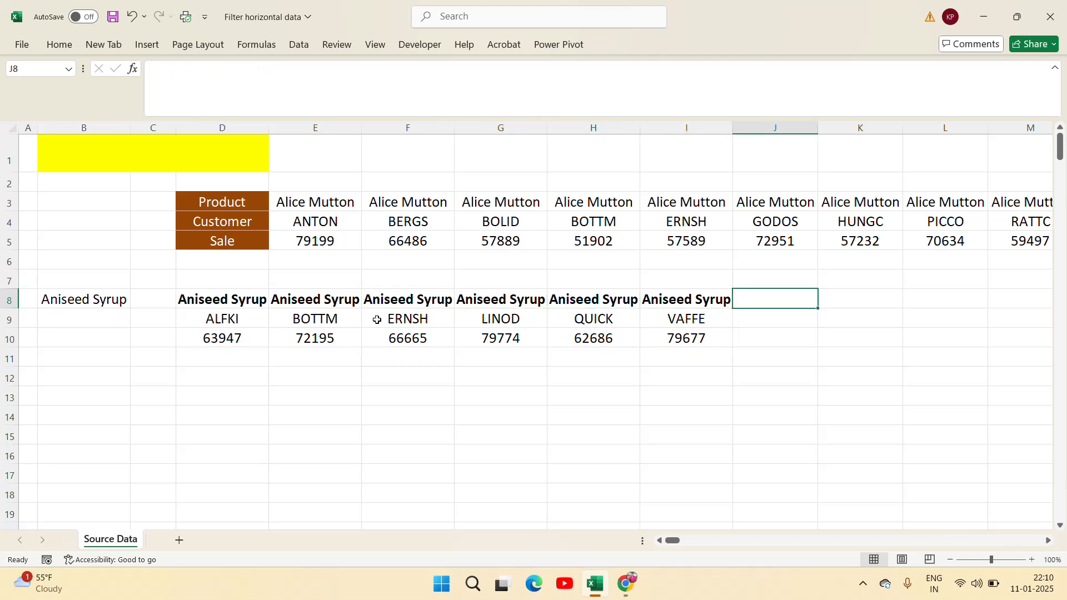
- Replace the filter criterion in B8 with Alice Mutton copied from E3
{"action": "key", "text": "Left"}
{"action": "key", "text": "Left"}
{"action": "key", "text": "Left"}
{"action": "key", "text": "Left"}
{"action": "key", "text": "Left"}
{"action": "key", "text": "Left"}
{"action": "key", "text": "Left"}
{"action": "key", "text": "Up"}
{"action": "key", "text": "Up"}
{"action": "key", "text": "Up"}
{"action": "key", "text": "Up"}
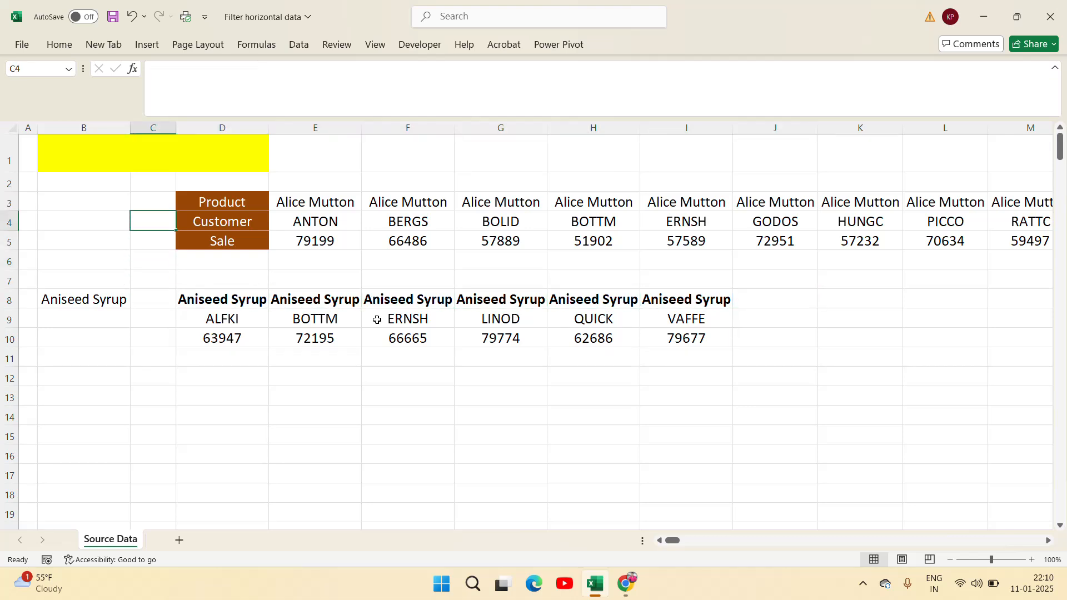
{"action": "key", "text": "Right"}
{"action": "key", "text": "Right"}
{"action": "key", "text": "Up"}
{"action": "key", "text": "Up"}
{"action": "key", "text": "Down"}
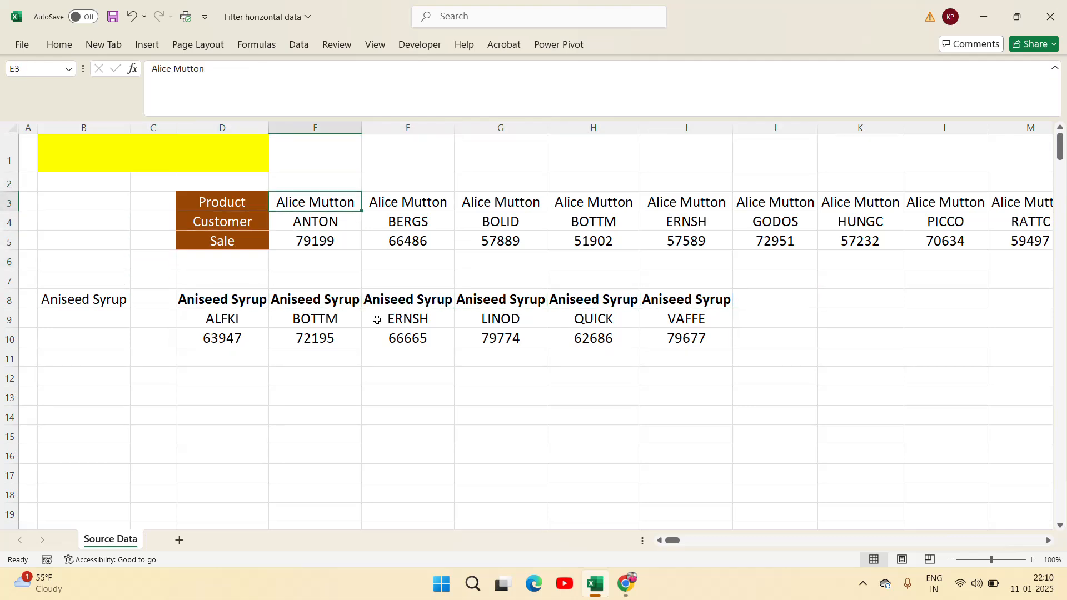
{"action": "key", "text": "ctrl+c"}
{"action": "key", "text": "Down"}
{"action": "key", "text": "Down"}
{"action": "key", "text": "Down"}
{"action": "key", "text": "Down"}
{"action": "key", "text": "Down"}
{"action": "key", "text": "Left"}
{"action": "key", "text": "Left"}
{"action": "key", "text": "Left"}
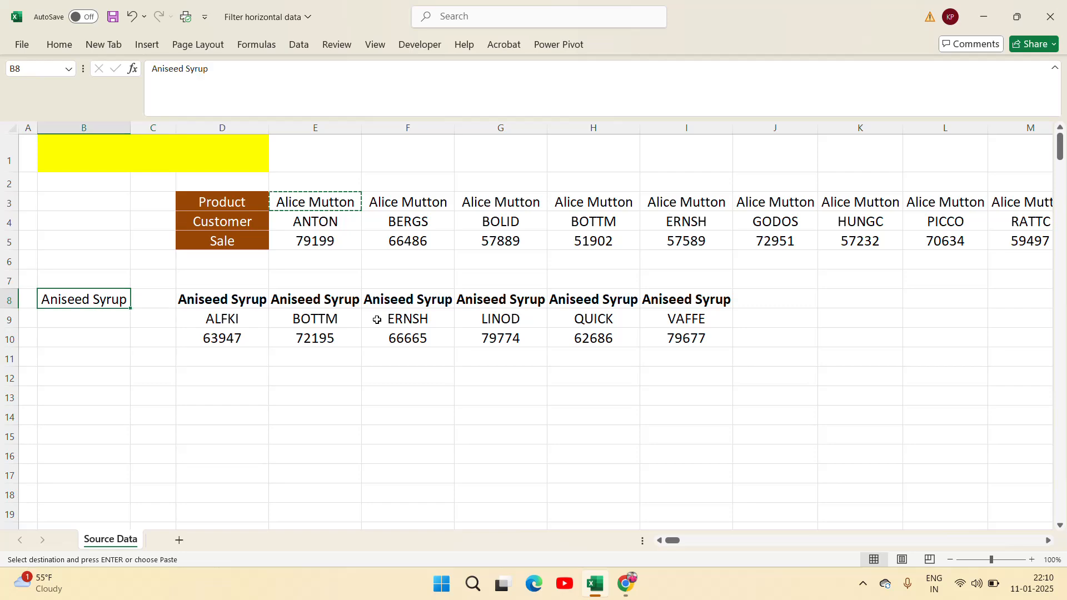
{"action": "key", "text": "ctrl+v"}
{"action": "left_click", "coordinate": [787, 302]}
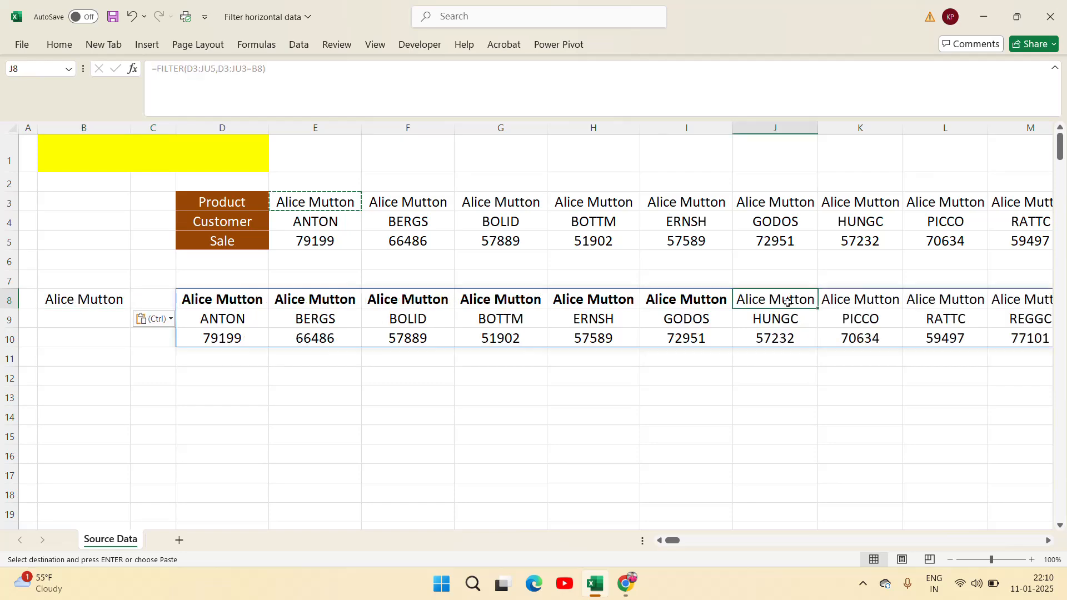
- Make all the filtered product names in D8:P8 bold
{"action": "key", "text": "Left"}
{"action": "key", "text": "Left"}
{"action": "key", "text": "Left"}
{"action": "key", "text": "Left"}
{"action": "key", "text": "Left"}
{"action": "key", "text": "Left"}
{"action": "key", "text": "ctrl+shift+Right"}
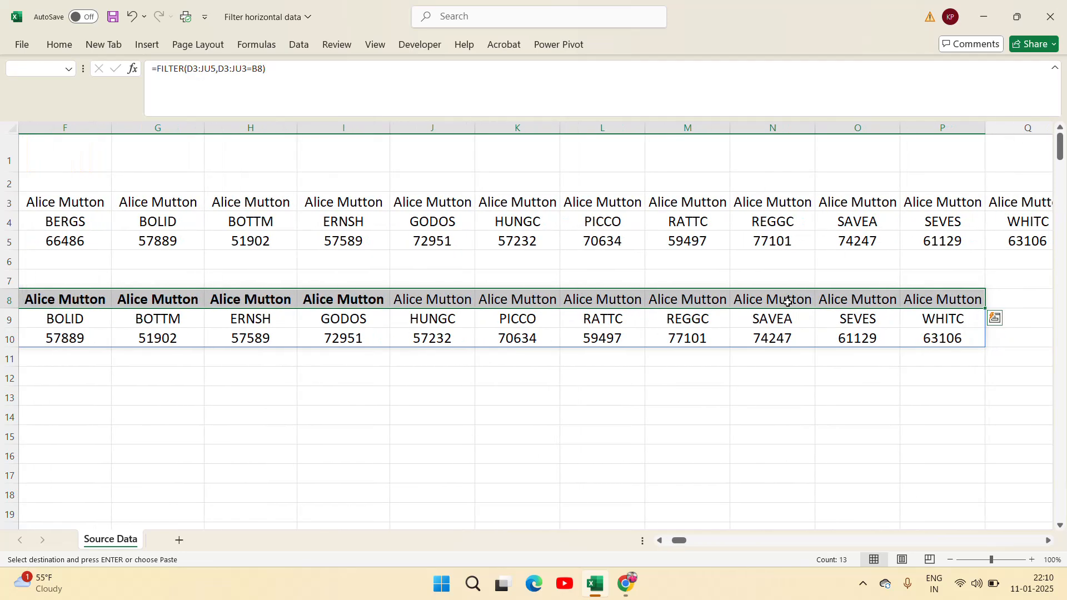
{"action": "key", "text": "ctrl+BackSpace"}
{"action": "key", "text": "ctrl+b"}
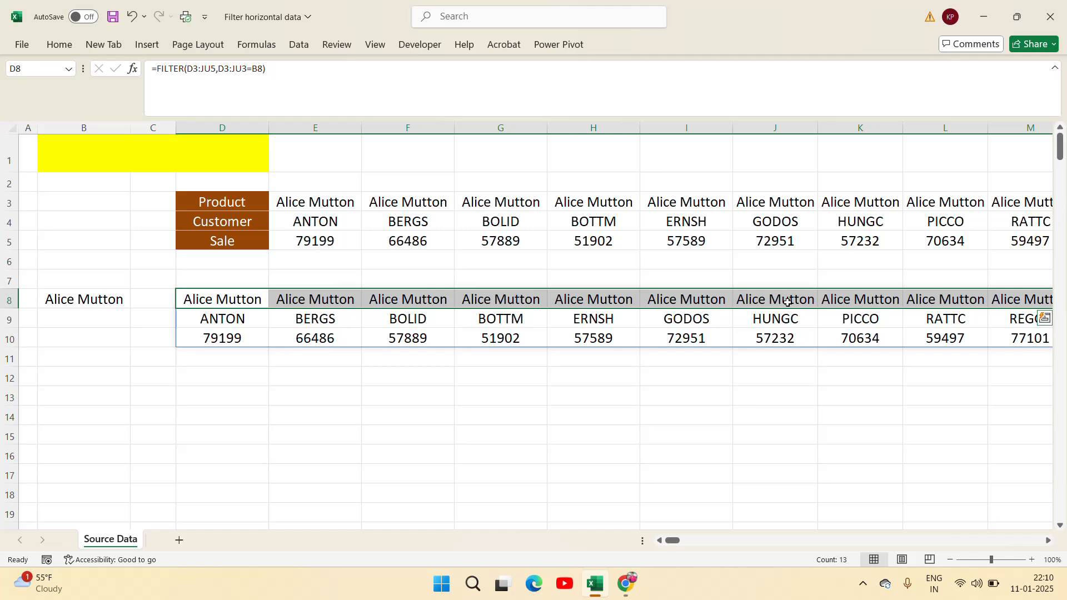
{"action": "key", "text": "ctrl+b"}
- Look through the filtered product records across row 8
{"action": "key", "text": "Right"}
{"action": "key", "text": "Right"}
{"action": "key", "text": "Right"}
{"action": "key", "text": "Right"}
{"action": "key", "text": "Right"}
{"action": "key", "text": "Right"}
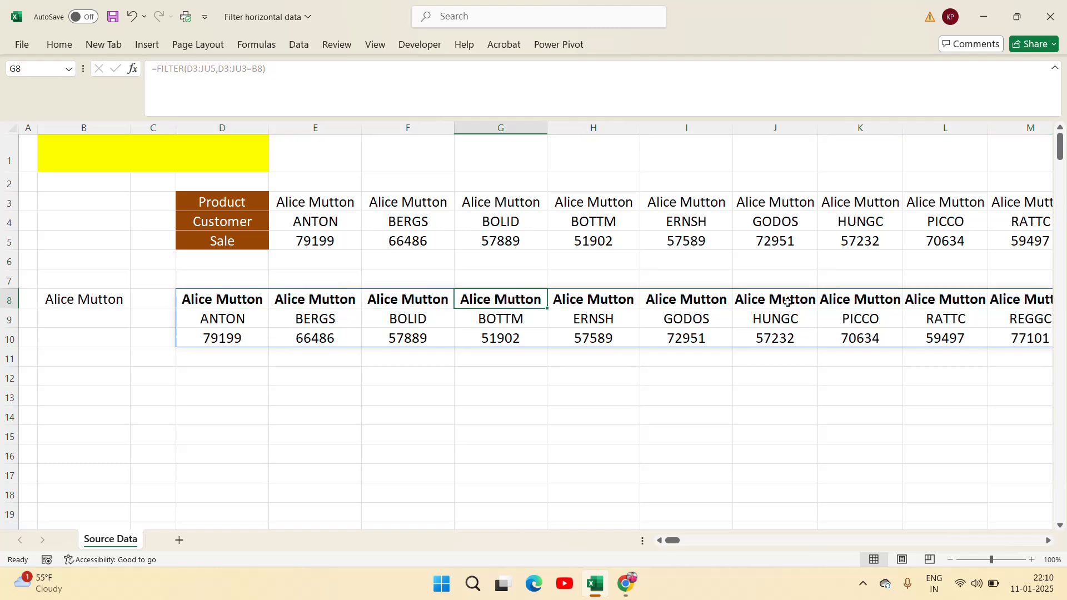
{"action": "key", "text": "Right"}
{"action": "key", "text": "Right"}
{"action": "key", "text": "Right"}
{"action": "key", "text": "Right"}
{"action": "key", "text": "Right"}
{"action": "key", "text": "Right"}
{"action": "key", "text": "Right"}
{"action": "key", "text": "Left"}
{"action": "key", "text": "Left"}
{"action": "key", "text": "Left"}
{"action": "key", "text": "Left"}
{"action": "key", "text": "Left"}
{"action": "key", "text": "Left"}
{"action": "key", "text": "Left"}
{"action": "key", "text": "Left"}
{"action": "key", "text": "Left"}
{"action": "key", "text": "Left"}
{"action": "key", "text": "Left"}
{"action": "key", "text": "Left"}
{"action": "key", "text": "Left"}
{"action": "key", "text": "Left"}
{"action": "key", "text": "Left"}
{"action": "key", "text": "Left"}
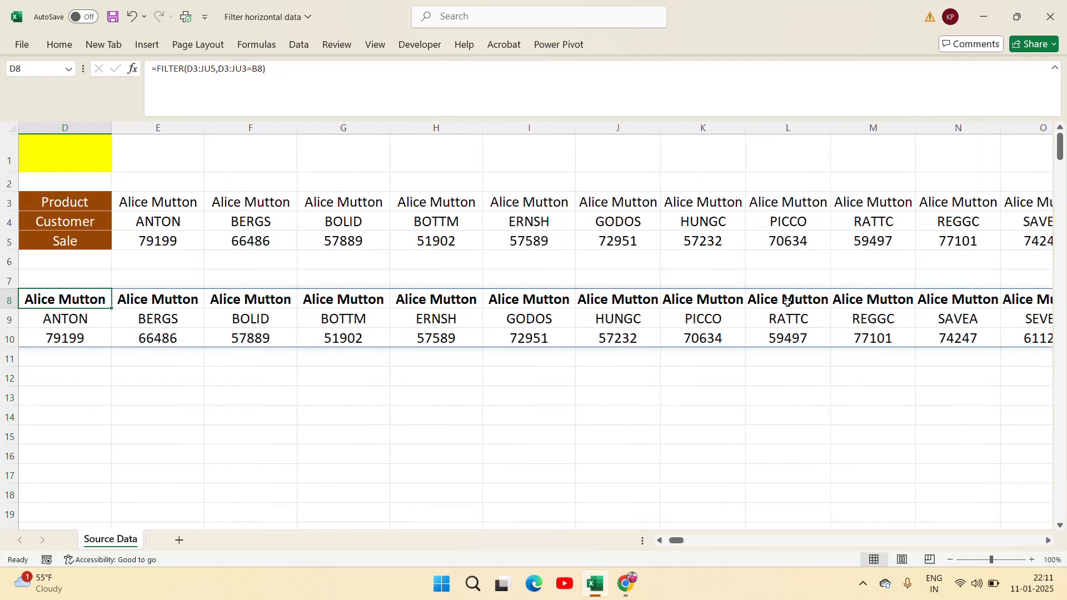
{"action": "key", "text": "Right"}
{"action": "key", "text": "Right"}
{"action": "key", "text": "Right"}
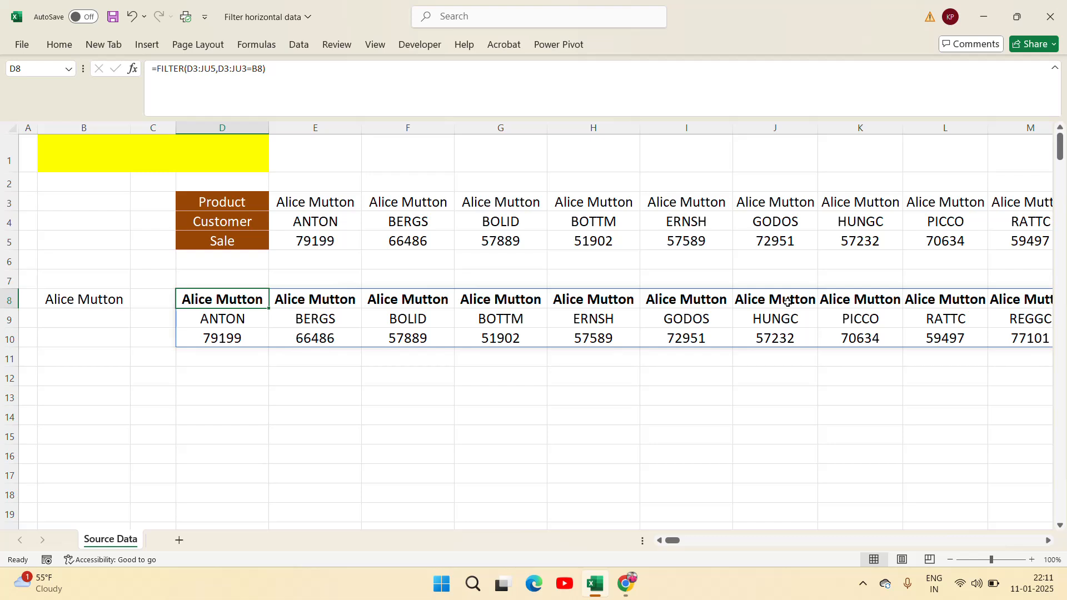
- Copy the Customer header from D4 into B7 and clear the product criterion in B8
{"action": "key", "text": "Left"}
{"action": "key", "text": "Left"}
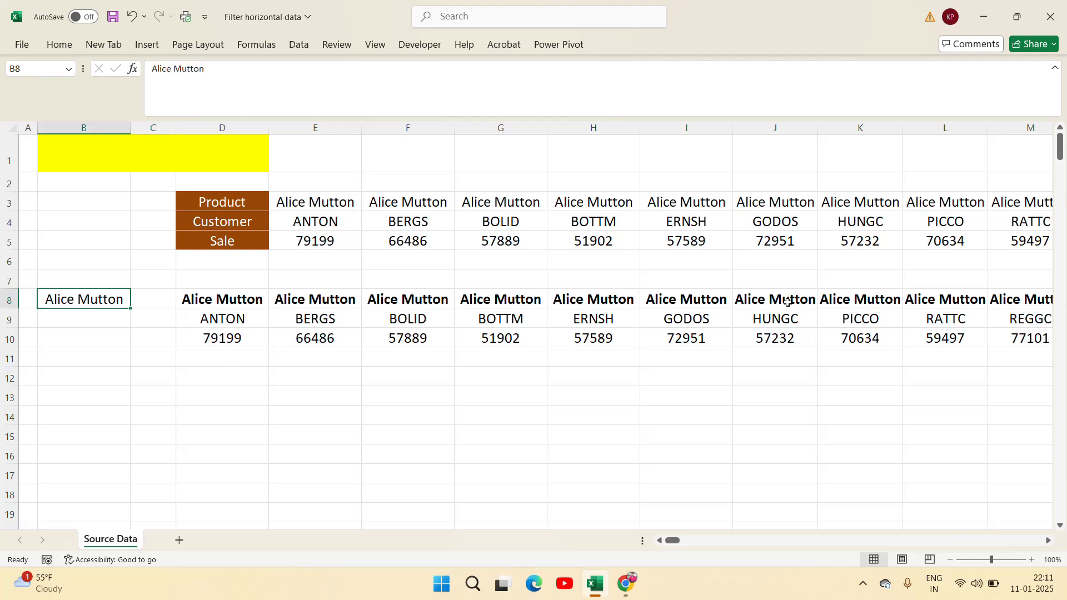
{"action": "key", "text": "Up"}
{"action": "key", "text": "Up"}
{"action": "key", "text": "Up"}
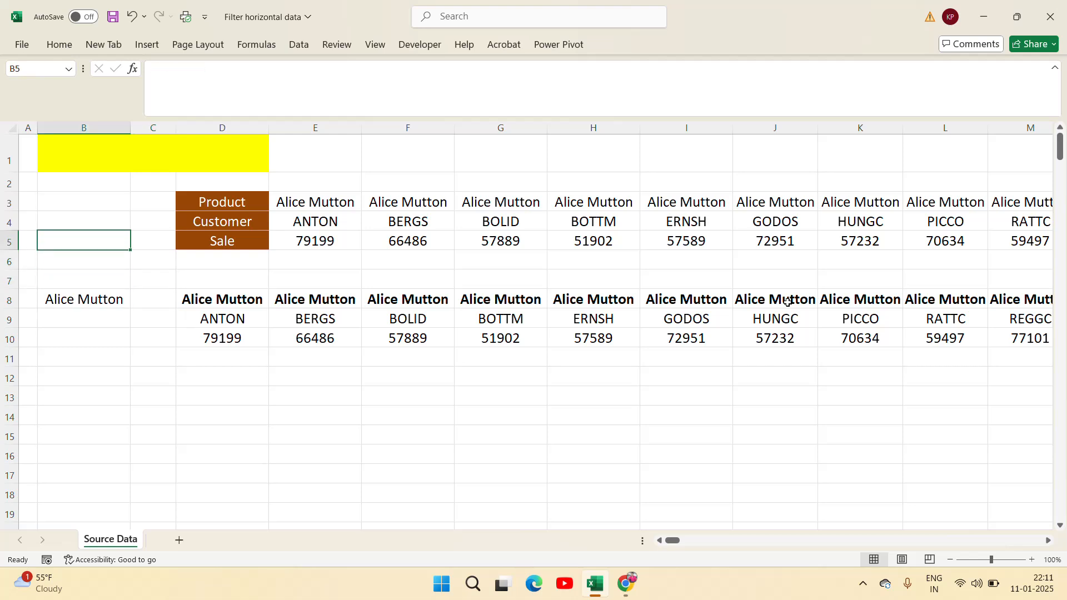
{"action": "key", "text": "Right"}
{"action": "key", "text": "Right"}
{"action": "key", "text": "Up"}
{"action": "key", "text": "ctrl+c"}
{"action": "key", "text": "Left"}
{"action": "key", "text": "Left"}
{"action": "key", "text": "Left"}
{"action": "key", "text": "Down"}
{"action": "key", "text": "Down"}
{"action": "key", "text": "Down"}
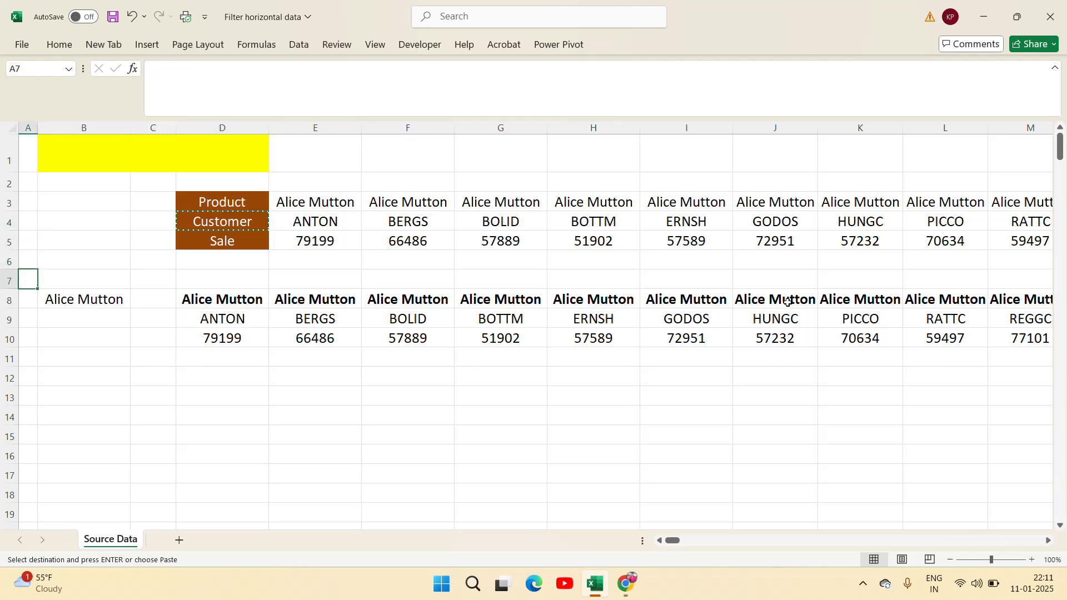
{"action": "key", "text": "Right"}
{"action": "key", "text": "ctrl+v"}
{"action": "key", "text": "Down"}
{"action": "key", "text": "Delete"}
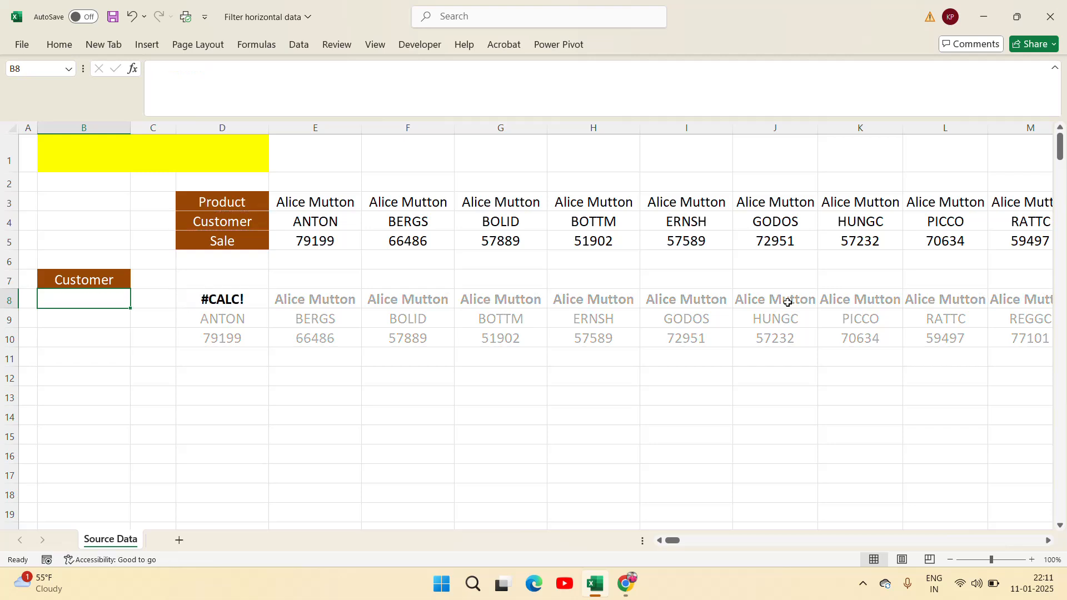
- Copy the first customer code from E4 into D8, replacing the FILTER formula
{"action": "key", "text": "Up"}
{"action": "key", "text": "Up"}
{"action": "key", "text": "Up"}
{"action": "key", "text": "Up"}
{"action": "key", "text": "Up"}
{"action": "key", "text": "Up"}
{"action": "key", "text": "Right"}
{"action": "key", "text": "Right"}
{"action": "key", "text": "Right"}
{"action": "key", "text": "Right"}
{"action": "key", "text": "Down"}
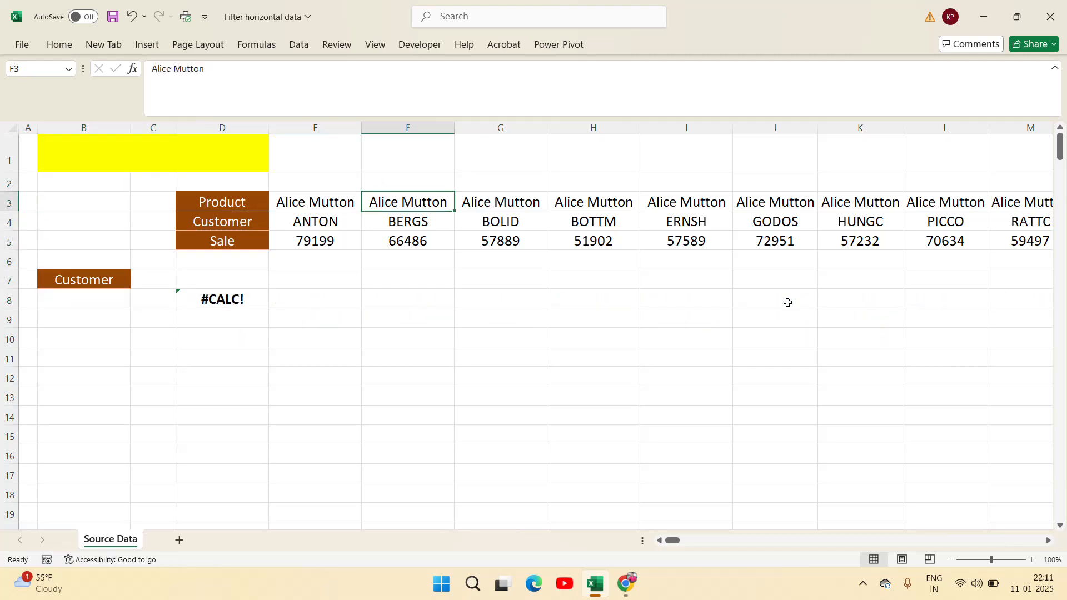
{"action": "key", "text": "Down"}
{"action": "key", "text": "Left"}
{"action": "key", "text": "Left"}
{"action": "key", "text": "Right"}
{"action": "key", "text": "ctrl+c"}
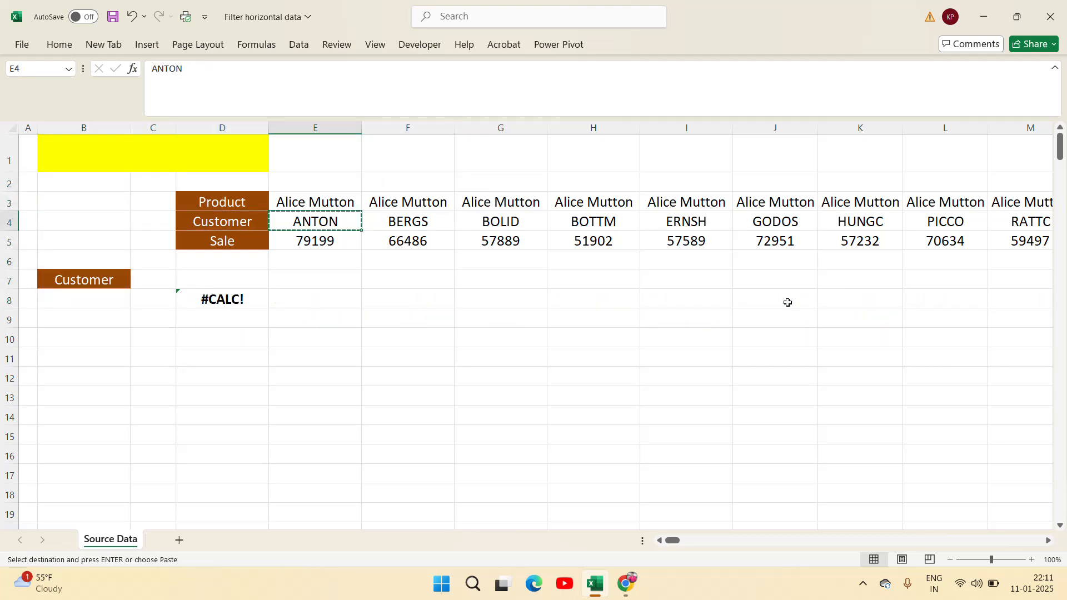
{"action": "key", "text": "Down"}
{"action": "key", "text": "Down"}
{"action": "key", "text": "Down"}
{"action": "key", "text": "Down"}
{"action": "key", "text": "Left"}
{"action": "key", "text": "ctrl+v"}
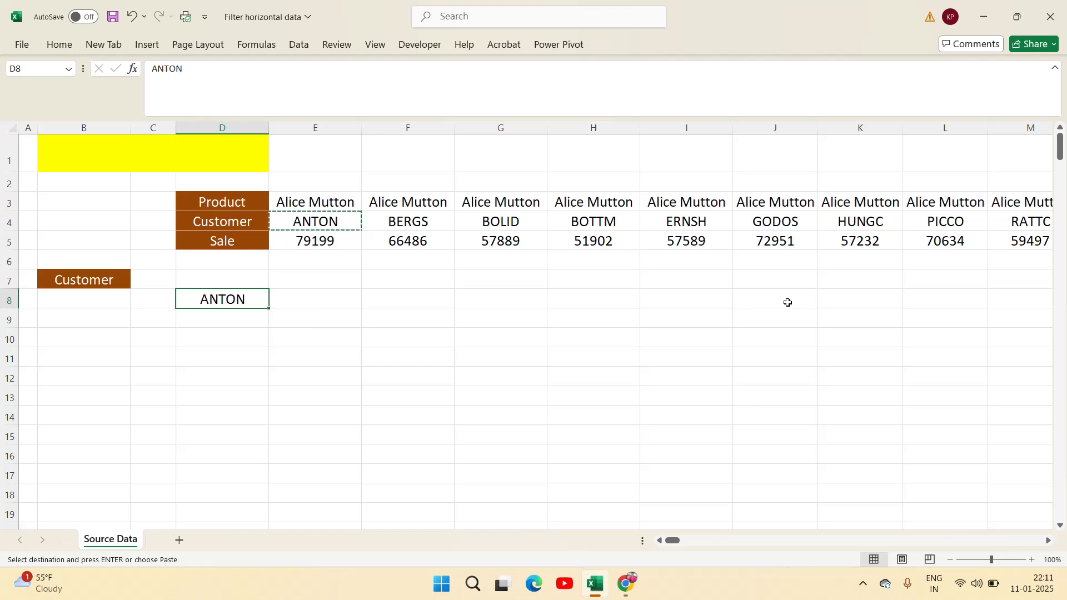
- Move the customer code from D8 into the criterion cell B8, under the Customer header
{"action": "key", "text": "ctrl+c"}
{"action": "key", "text": "Left"}
{"action": "key", "text": "Left"}
{"action": "key", "text": "Return"}
- Start a FILTER formula in D8 with the table range D3:JU5 as its array
{"action": "key", "text": "Right"}
{"action": "key", "text": "Right"}
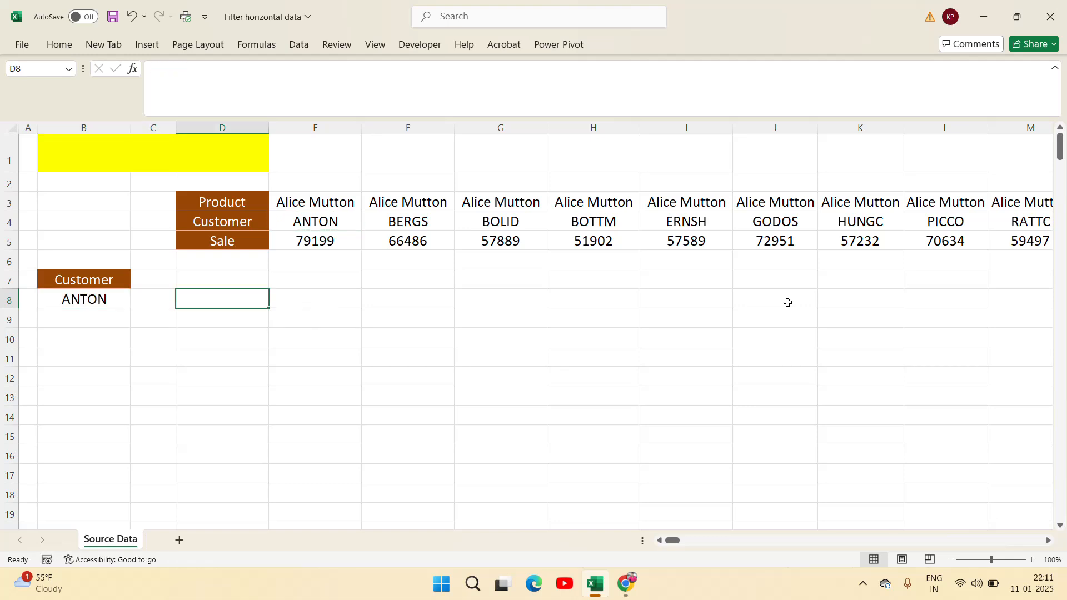
{"action": "type", "text": "=fil"}
{"action": "key", "text": "Tab"}
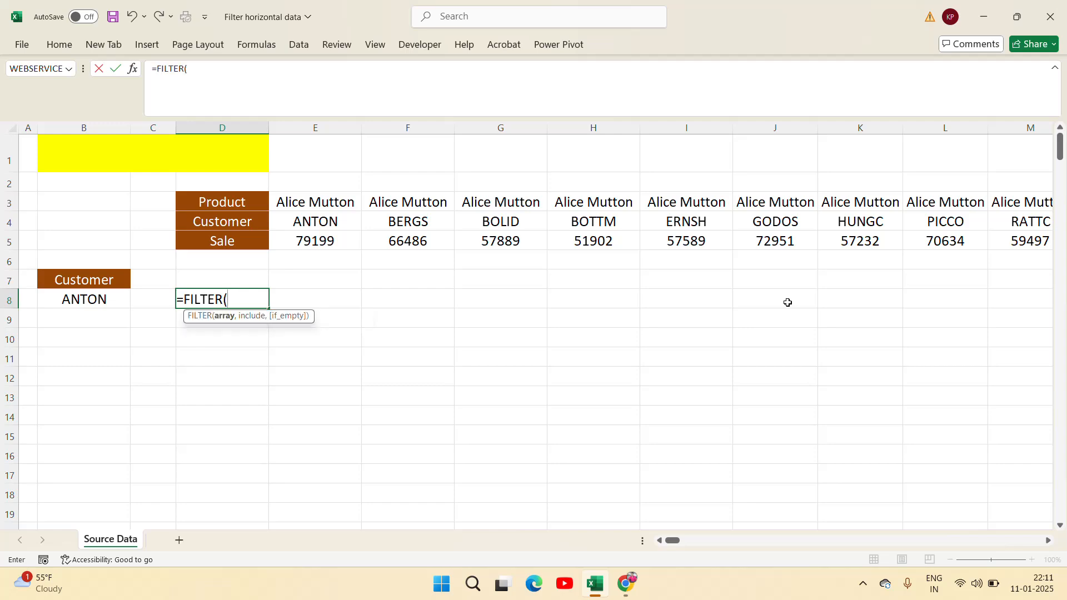
{"action": "key", "text": "Up"}
{"action": "key", "text": "Up"}
{"action": "key", "text": "Up"}
{"action": "key", "text": "Up"}
{"action": "key", "text": "Up"}
{"action": "key", "text": "shift+Down"}
{"action": "key", "text": "shift+Down"}
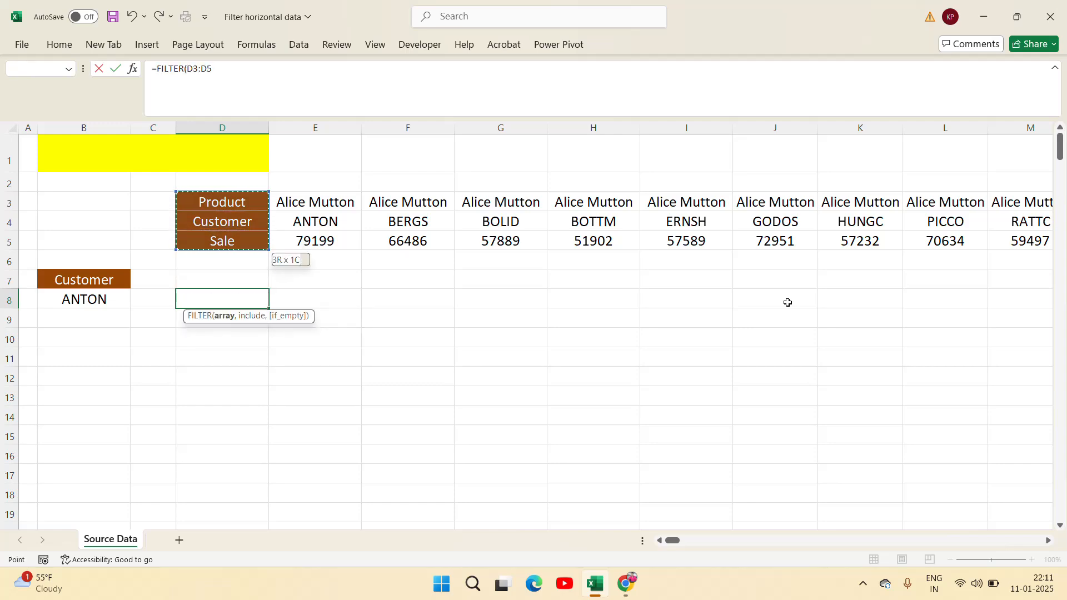
{"action": "key", "text": "ctrl+shift+Right"}
{"action": "type", "text": ","}
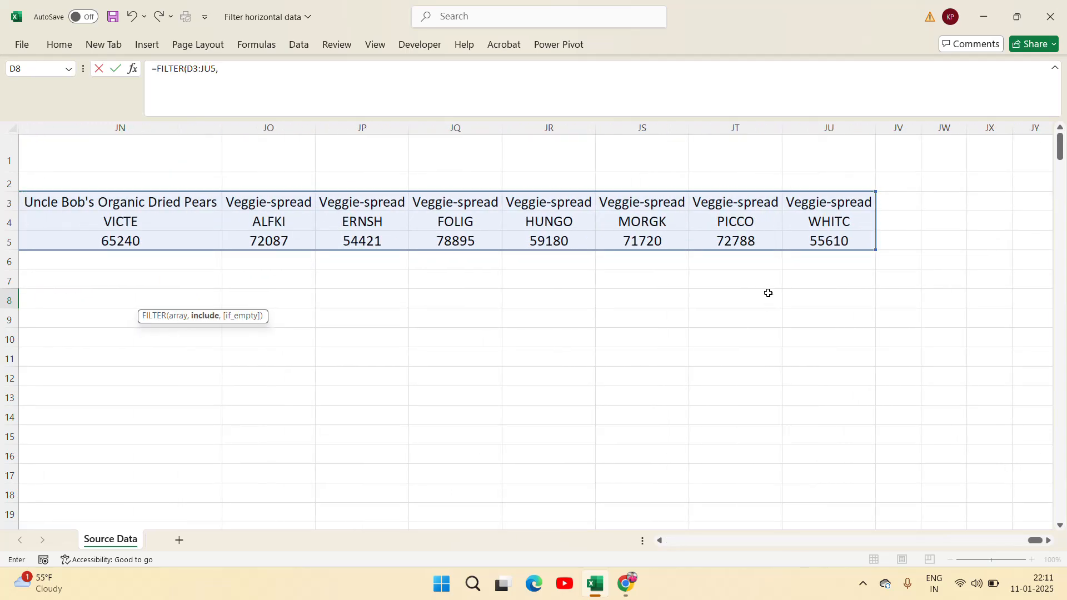
- Complete the D8 formula with the include condition D4:JU4 equal to the customer code from B8, written as quoted text
{"action": "left_click", "coordinate": [473, 315]}
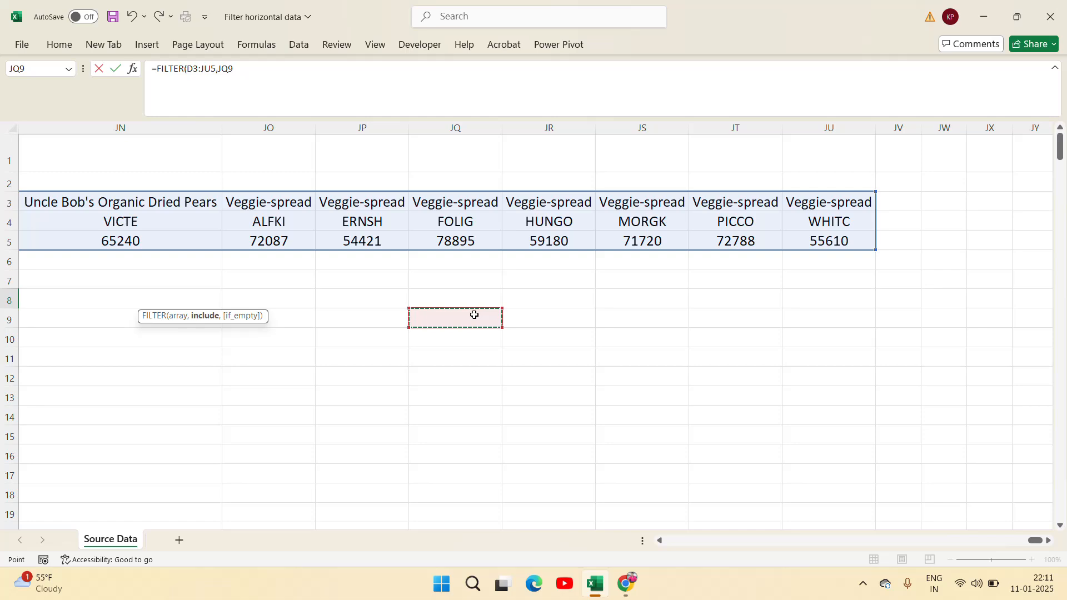
{"action": "key", "text": "ctrl+Left"}
{"action": "key", "text": "Right"}
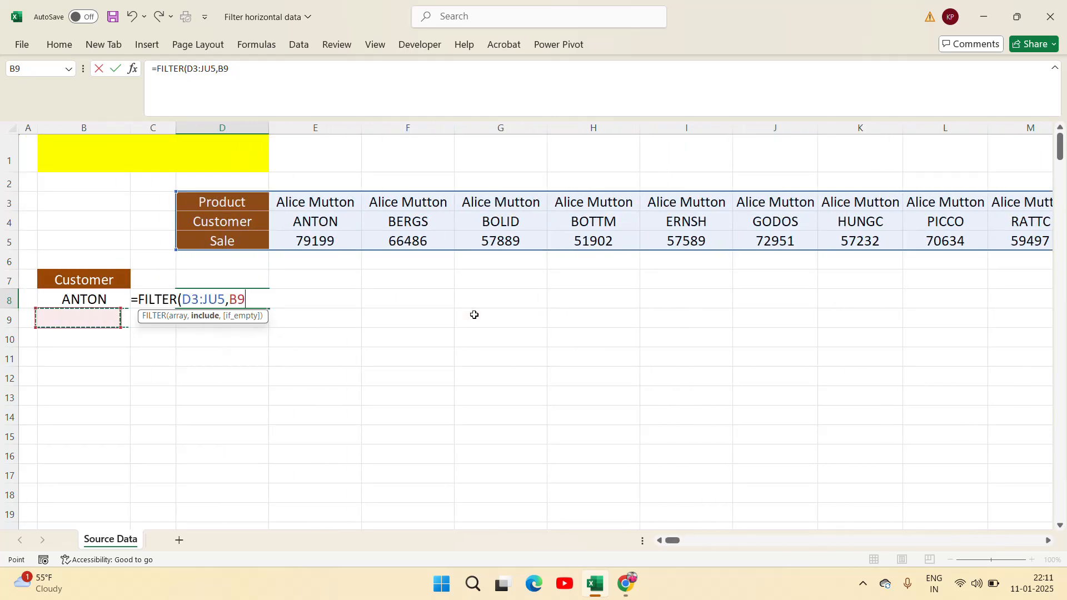
{"action": "key", "text": "Right"}
{"action": "key", "text": "Up"}
{"action": "key", "text": "Up"}
{"action": "key", "text": "Up"}
{"action": "key", "text": "Up"}
{"action": "key", "text": "Up"}
{"action": "key", "text": "Right"}
{"action": "key", "text": "ctrl+shift+Right"}
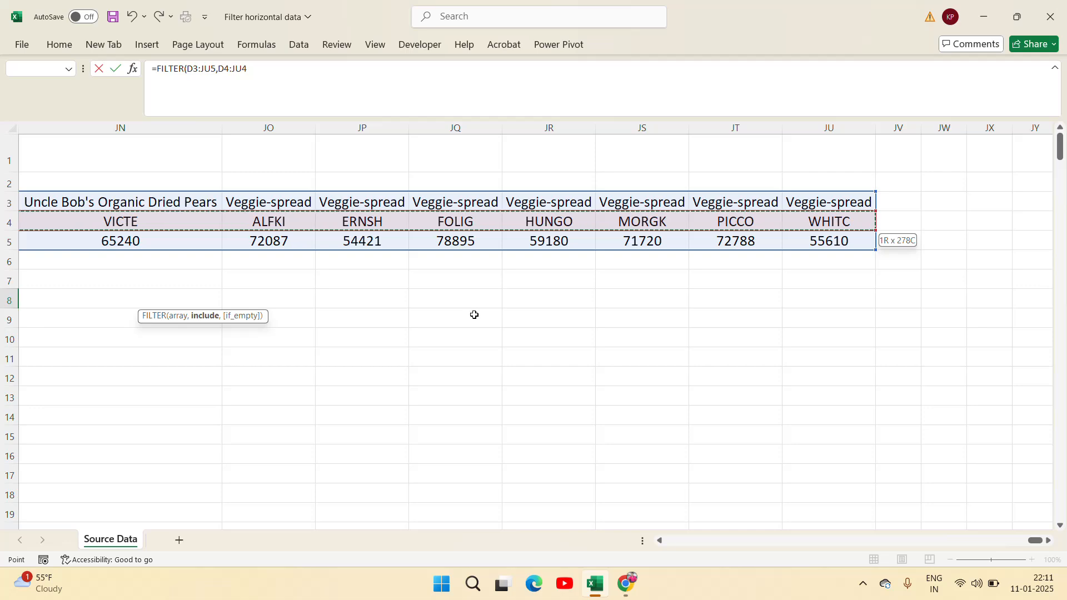
{"action": "type", "text": "="}
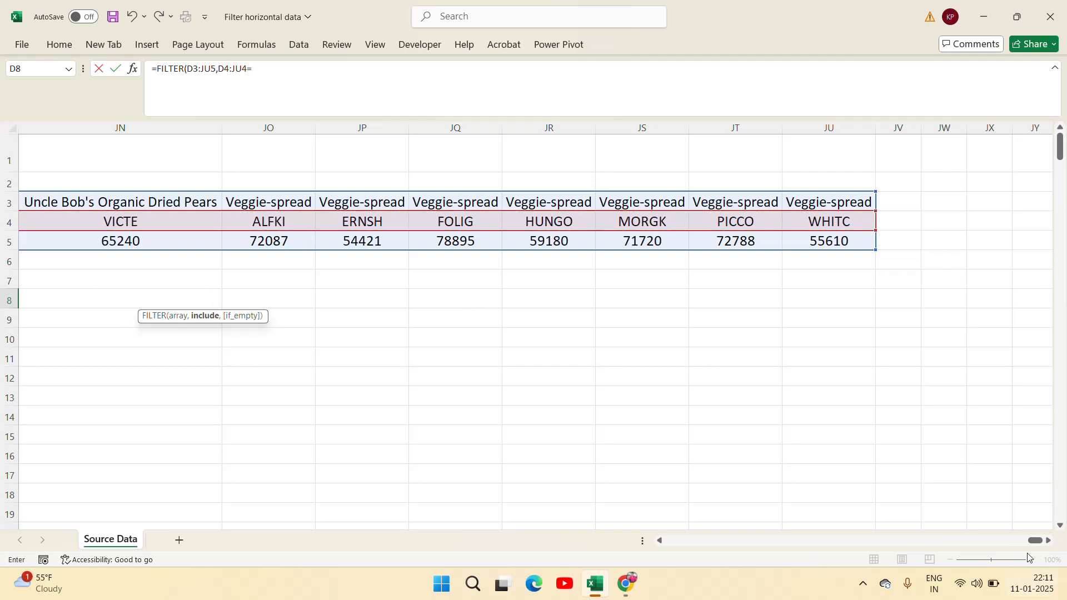
{"action": "left_click_drag", "start_coordinate": [1030, 544], "coordinate": [641, 520]}
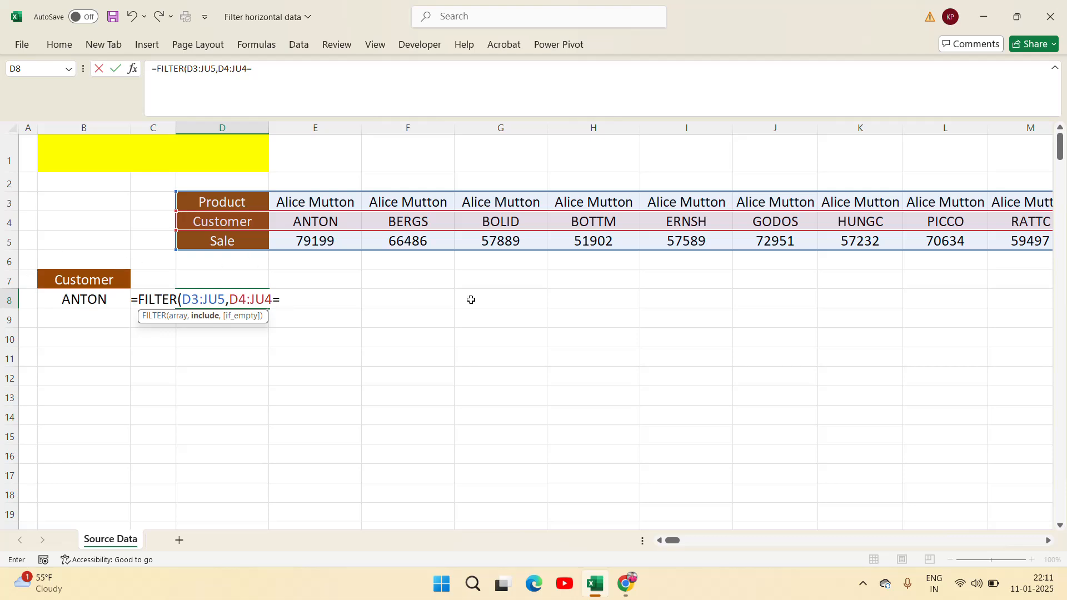
{"action": "type", "text": "\"ANTON"}
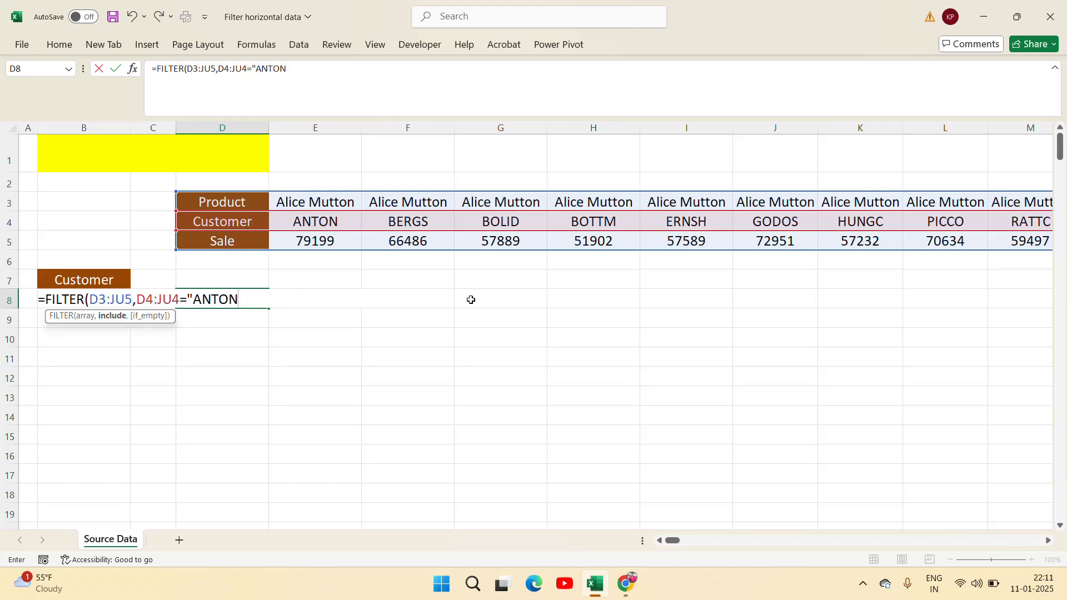
{"action": "type", "text": "\")"}
{"action": "key", "text": "Return"}
{"action": "key", "text": "Up"}
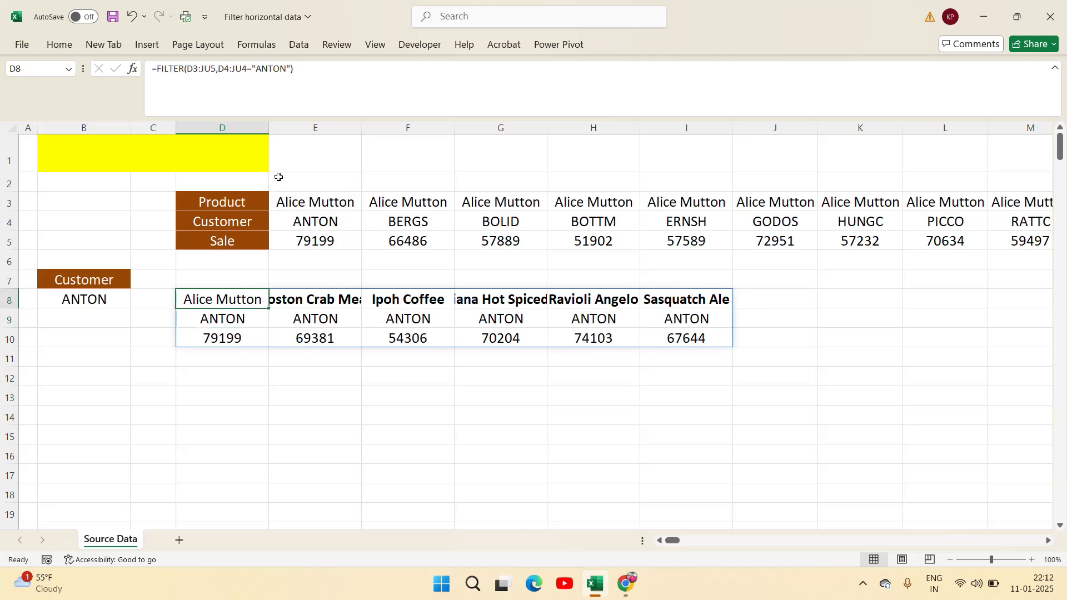
- Autofit column D and make the filtered customer codes in D9:I9 bold
{"action": "double_click", "coordinate": [270, 126]}
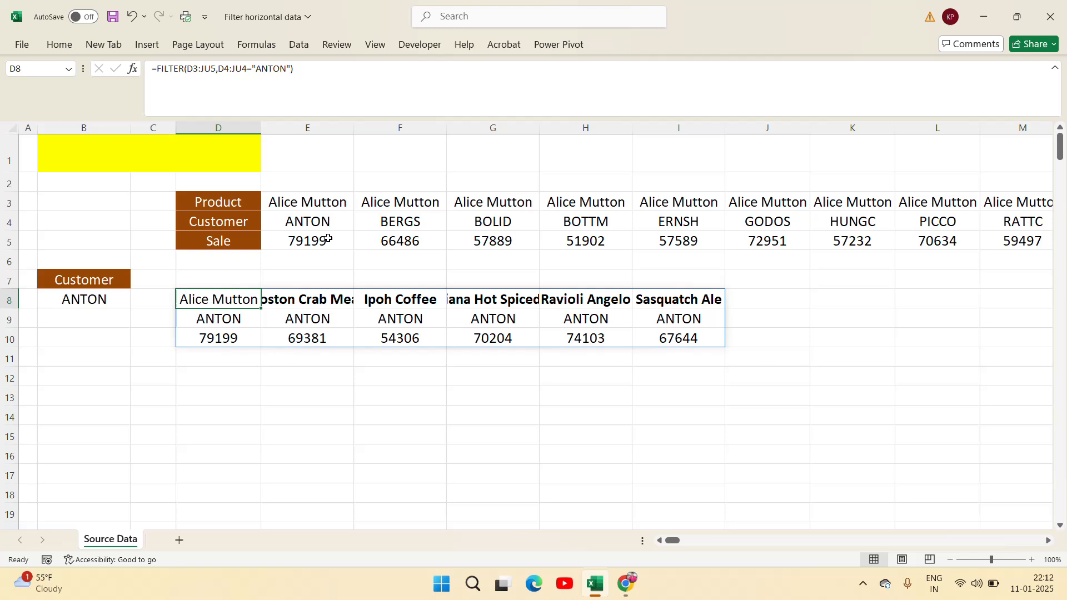
{"action": "left_click", "coordinate": [277, 319]}
{"action": "key", "text": "Left"}
{"action": "key", "text": "ctrl+shift+Right"}
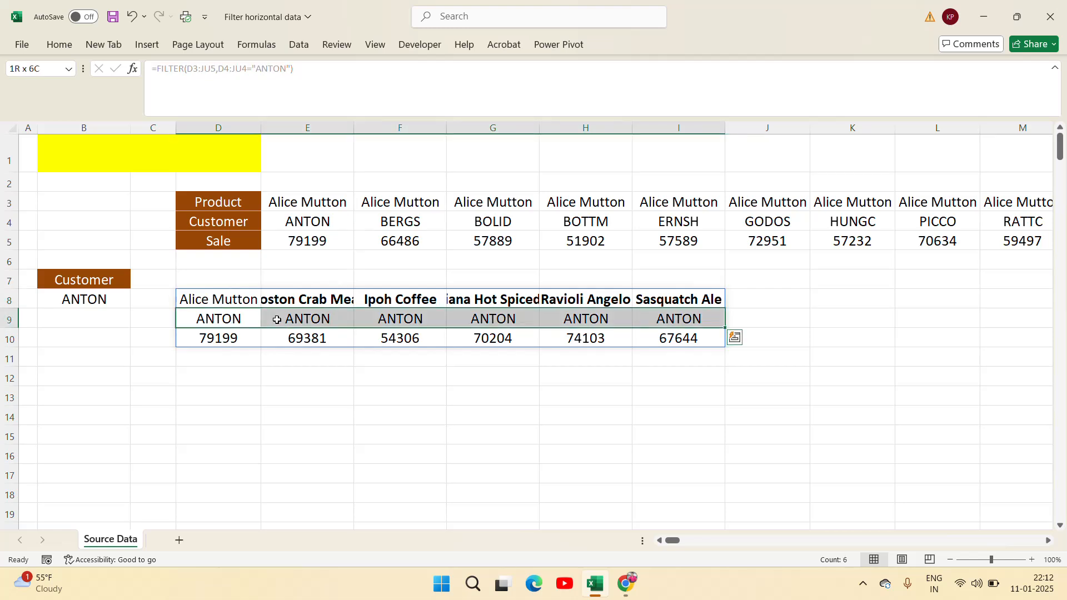
{"action": "key", "text": "ctrl+b"}
- Autofit the widths of all columns from B to the end of the sheet
{"action": "left_click_drag", "start_coordinate": [260, 127], "coordinate": [306, 131]}
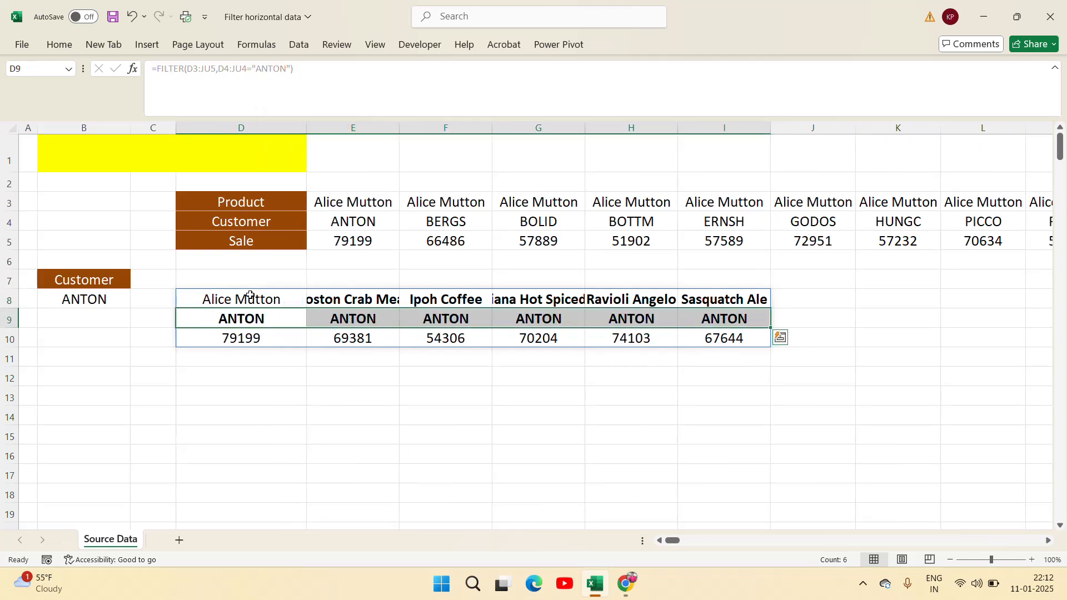
{"action": "left_click", "coordinate": [250, 128]}
{"action": "key", "text": "ctrl+shift+Right"}
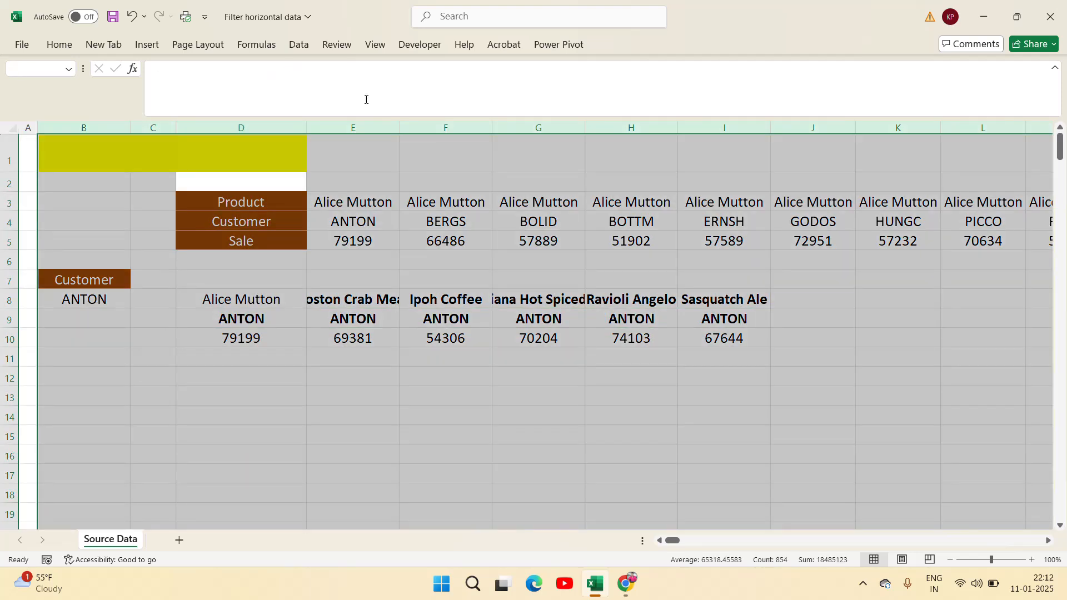
{"action": "double_click", "coordinate": [403, 123]}
- Make the filtered product names in D8:I8 bold
{"action": "left_click", "coordinate": [290, 290]}
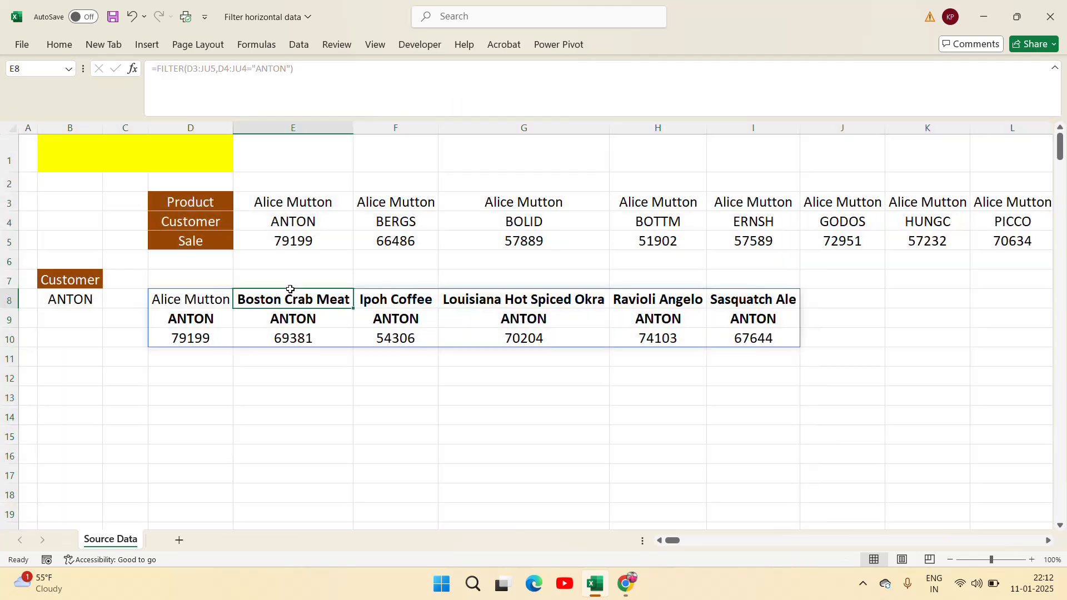
{"action": "key", "text": "Left"}
{"action": "key", "text": "ctrl+shift+Right"}
{"action": "key", "text": "ctrl+b"}
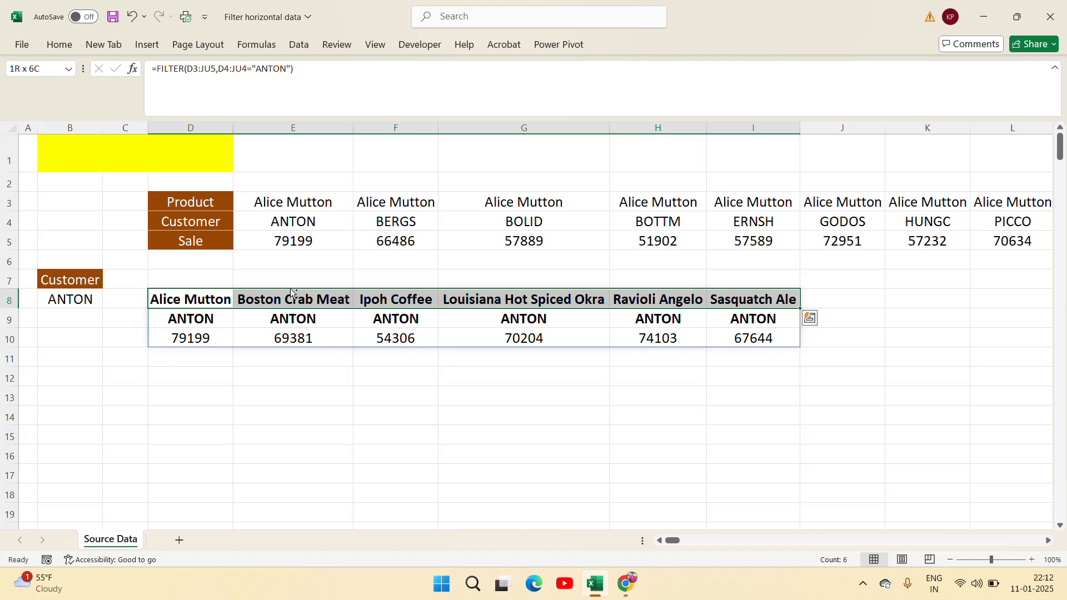
- Replace the customer criterion in B8 with the second customer code, copied from F4
{"action": "key", "text": "Down"}
{"action": "key", "text": "Left"}
{"action": "key", "text": "Left"}
{"action": "key", "text": "Up"}
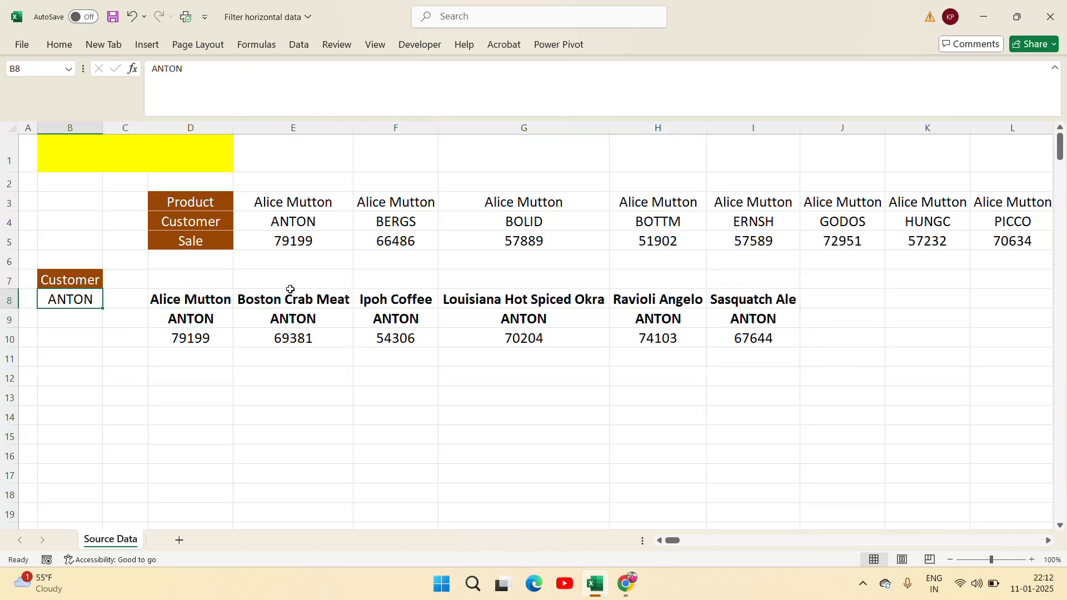
{"action": "key", "text": "Right"}
{"action": "key", "text": "Up"}
{"action": "key", "text": "Up"}
{"action": "key", "text": "Right"}
{"action": "key", "text": "Right"}
{"action": "key", "text": "Right"}
{"action": "key", "text": "Right"}
{"action": "key", "text": "Up"}
{"action": "key", "text": "Left"}
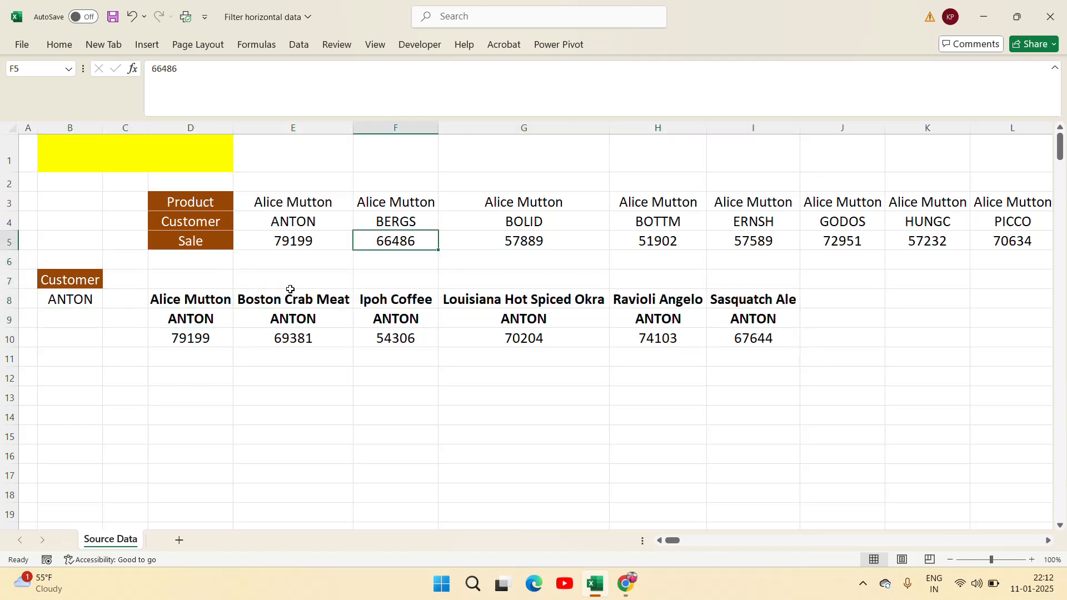
{"action": "key", "text": "Up"}
{"action": "key", "text": "ctrl+c"}
{"action": "key", "text": "Down"}
{"action": "key", "text": "Down"}
{"action": "key", "text": "Down"}
{"action": "key", "text": "Down"}
{"action": "key", "text": "Down"}
{"action": "key", "text": "Left"}
{"action": "key", "text": "Left"}
{"action": "key", "text": "Left"}
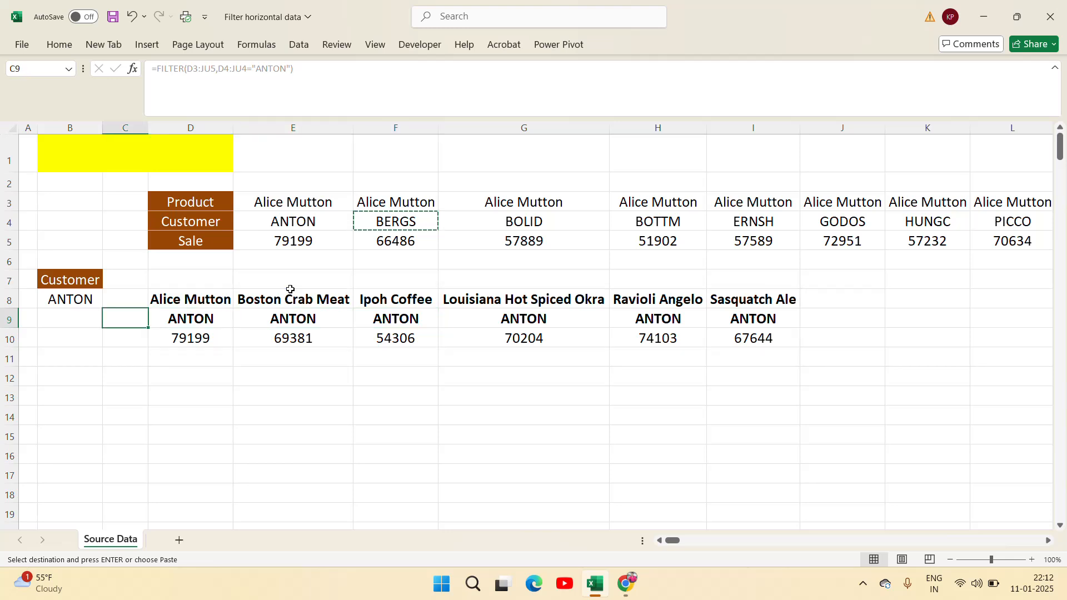
{"action": "key", "text": "Left"}
{"action": "key", "text": "Up"}
{"action": "key", "text": "ctrl+v"}
{"action": "key", "text": "Right"}
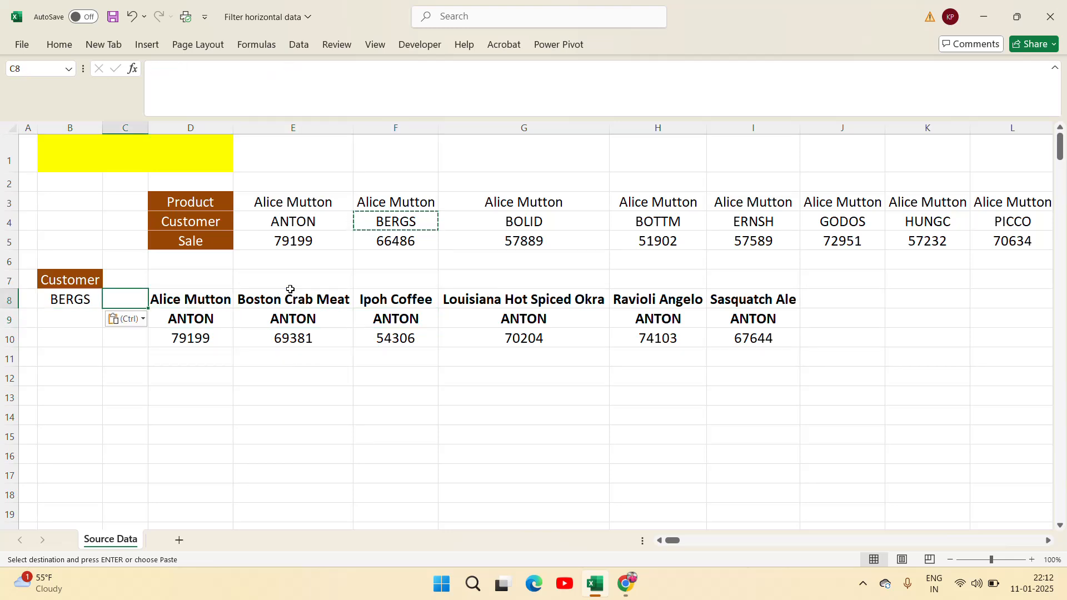
{"action": "key", "text": "Right"}
{"action": "key", "text": "Down"}
{"action": "key", "text": "Escape"}
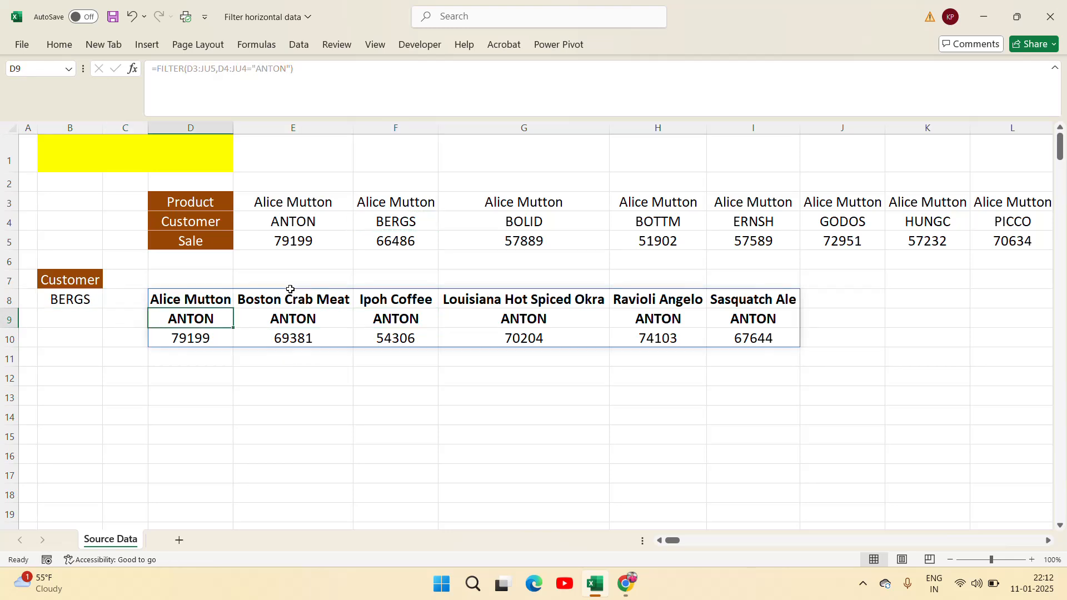
{"action": "key", "text": "Up"}
{"action": "key", "text": "Up"}
{"action": "key", "text": "Up"}
{"action": "key", "text": "Up"}
{"action": "key", "text": "Up"}
{"action": "key", "text": "Right"}
{"action": "key", "text": "Right"}
{"action": "key", "text": "Right"}
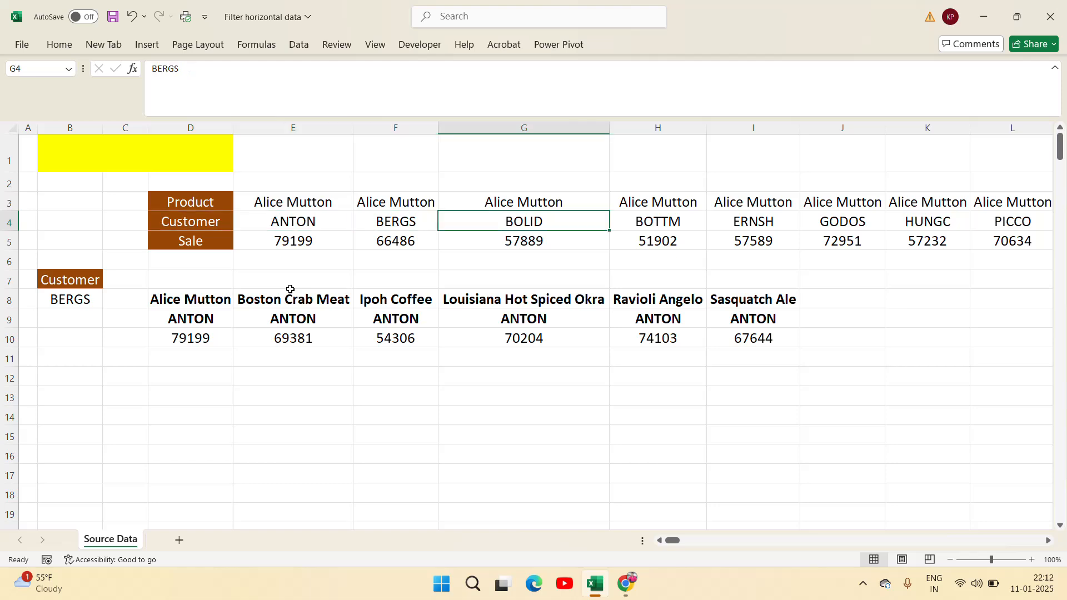
{"action": "key", "text": "Left"}
{"action": "key", "text": "Left"}
{"action": "key", "text": "Left"}
{"action": "key", "text": "Left"}
{"action": "key", "text": "Down"}
{"action": "key", "text": "Down"}
{"action": "key", "text": "Down"}
{"action": "key", "text": "Down"}
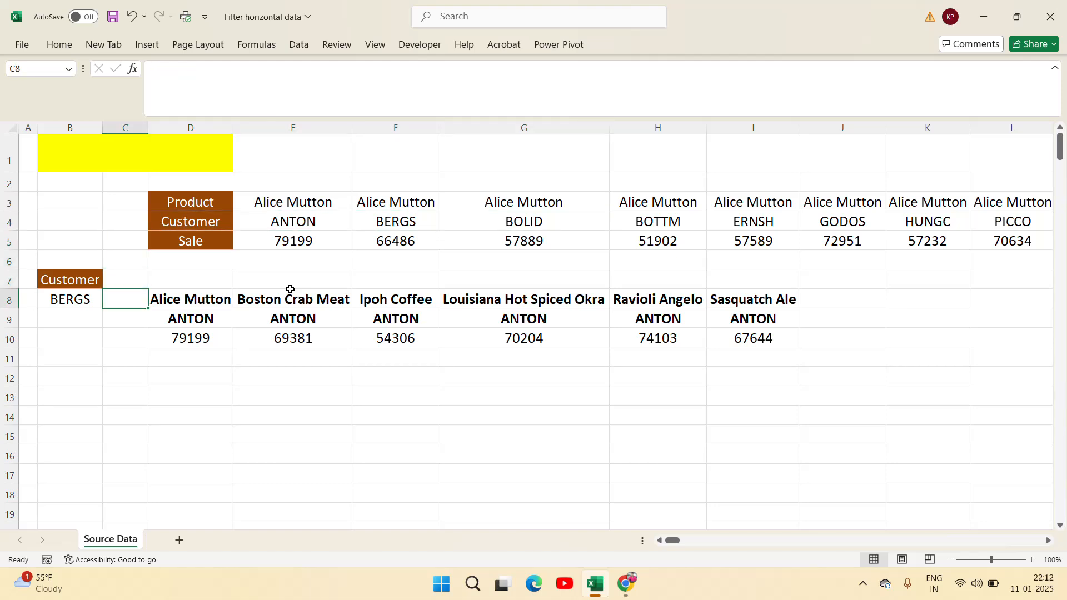
{"action": "key", "text": "Left"}
{"action": "key", "text": "Right"}
{"action": "key", "text": "Right"}
{"action": "key", "text": "Down"}
{"action": "key", "text": "Up"}
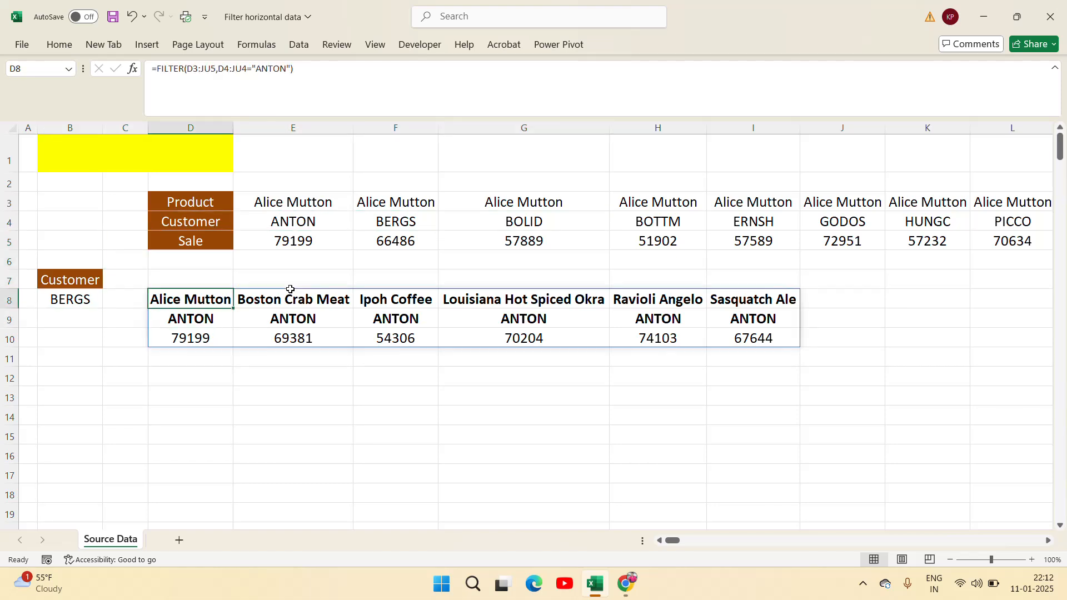
{"action": "key", "text": "Left"}
{"action": "key", "text": "Left"}
{"action": "key", "text": "Right"}
{"action": "key", "text": "Right"}
- Replace the hard-coded customer in the D8 formula with a reference to B8, giving =FILTER(D3:JU5,D4:JU4=B8)
{"action": "key", "text": "F2"}
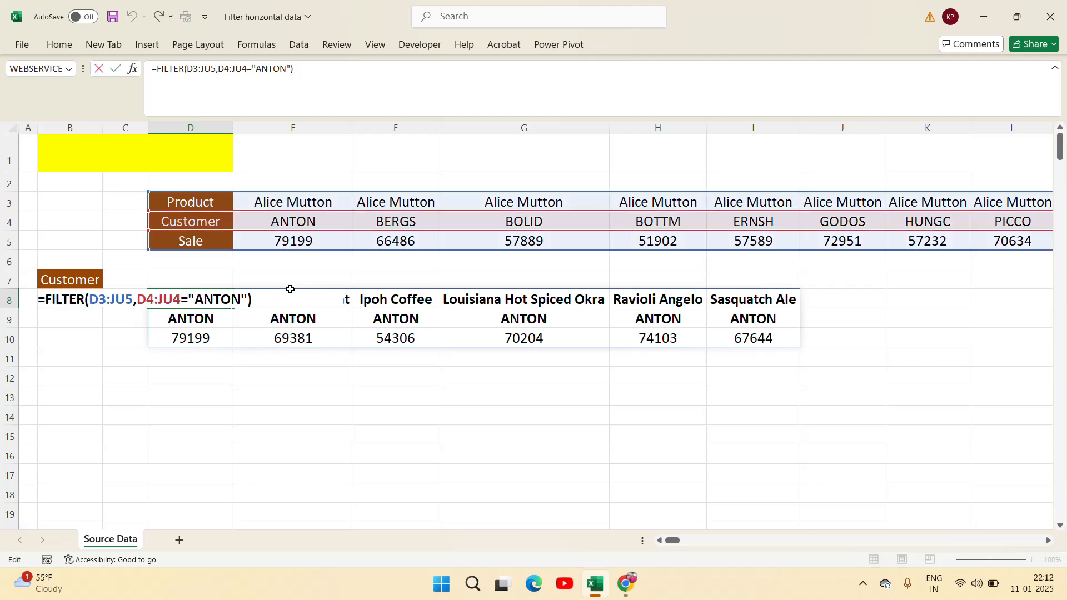
{"action": "key", "text": "Left"}
{"action": "key", "text": "Left"}
{"action": "key", "text": "Left"}
{"action": "key", "text": "Left"}
{"action": "key", "text": "Left"}
{"action": "key", "text": "Left"}
{"action": "key", "text": "Left"}
{"action": "key", "text": "Left"}
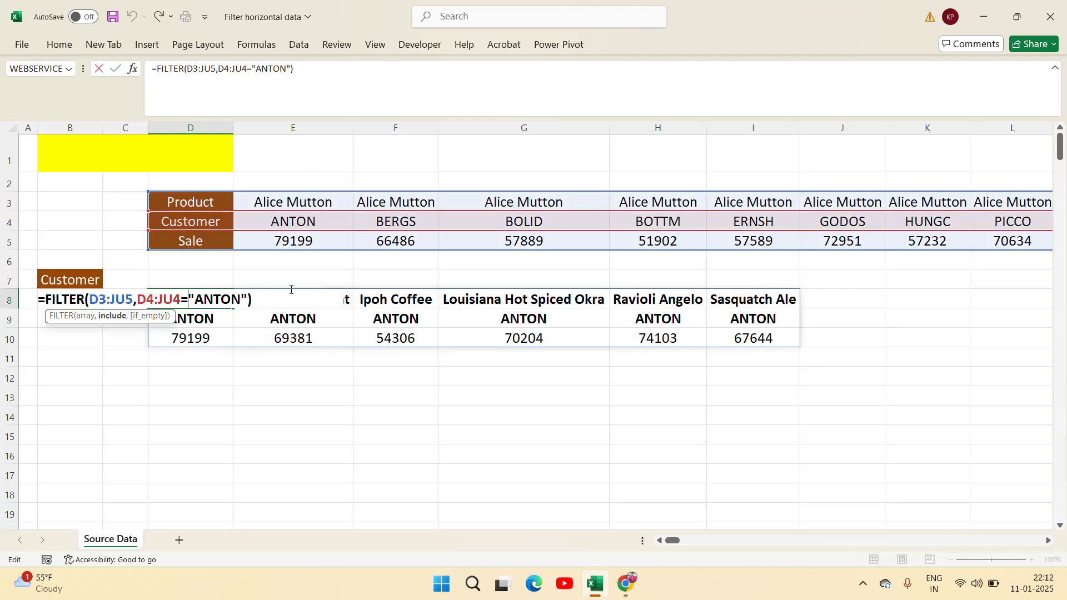
{"action": "key", "text": "shift+Right"}
{"action": "key", "text": "shift+Right"}
{"action": "key", "text": "shift+Right"}
{"action": "key", "text": "shift+Right"}
{"action": "key", "text": "shift+Right"}
{"action": "key", "text": "shift+Right"}
{"action": "key", "text": "shift+Right"}
{"action": "key", "text": "shift+Right"}
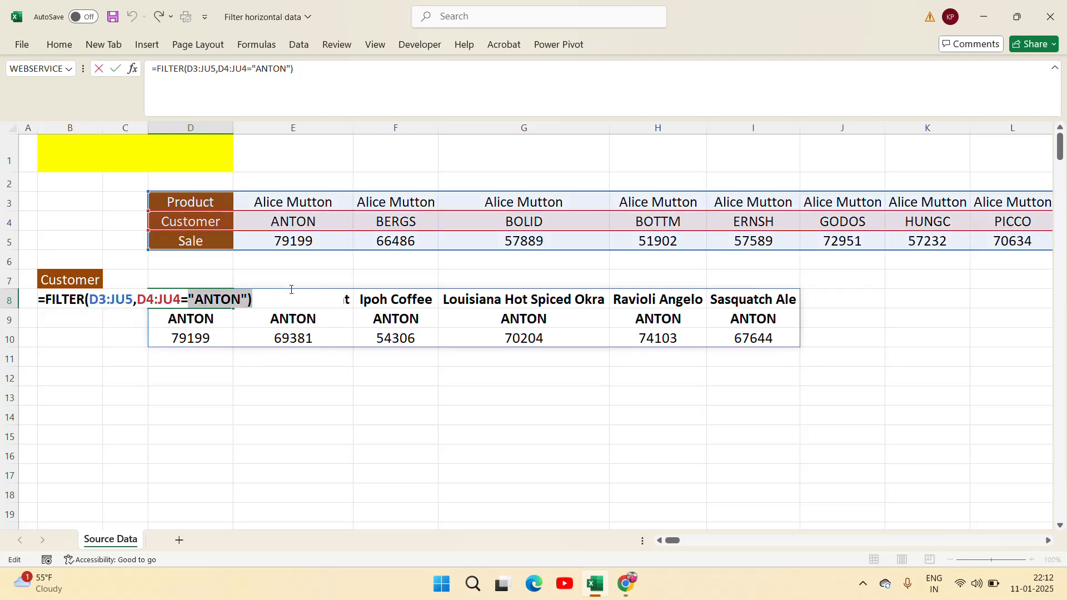
{"action": "key", "text": "Delete"}
{"action": "left_click", "coordinate": [84, 335]}
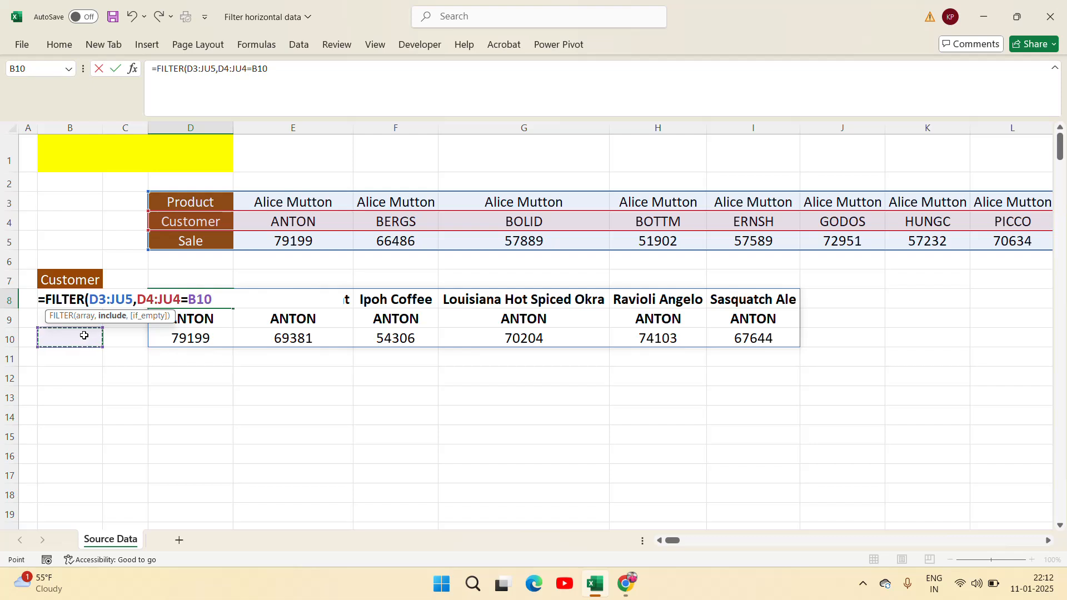
{"action": "key", "text": "Up"}
{"action": "key", "text": "Up"}
{"action": "key", "text": "Return"}
{"action": "key", "text": "Up"}
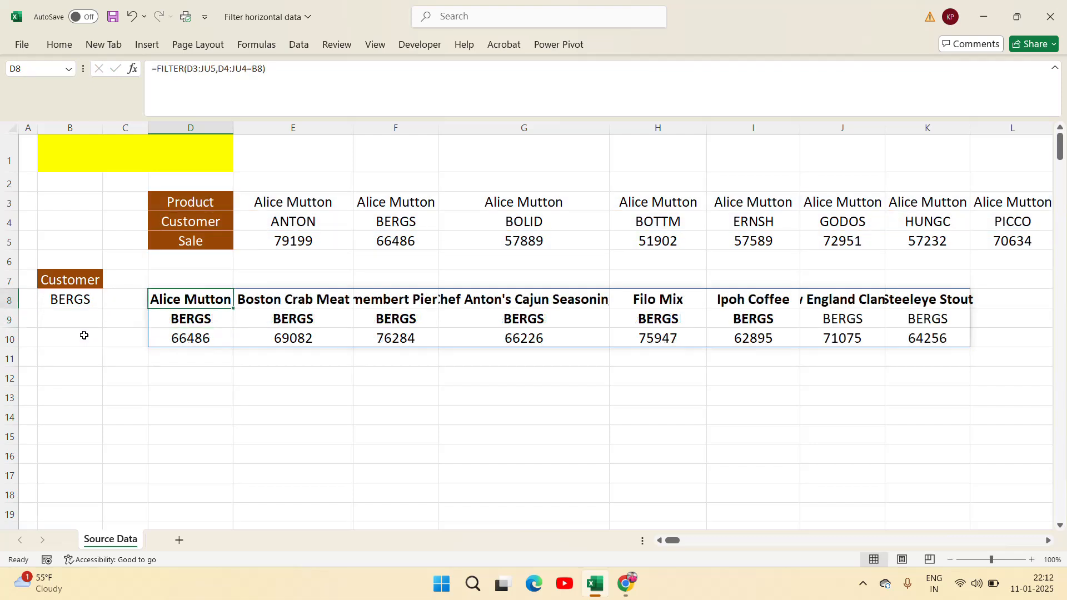
- Look along the filtered product names in row 8 for entries cut off by narrow columns
{"action": "key", "text": "Right"}
{"action": "key", "text": "Right"}
{"action": "key", "text": "Right"}
{"action": "key", "text": "Right"}
{"action": "key", "text": "Right"}
{"action": "key", "text": "Right"}
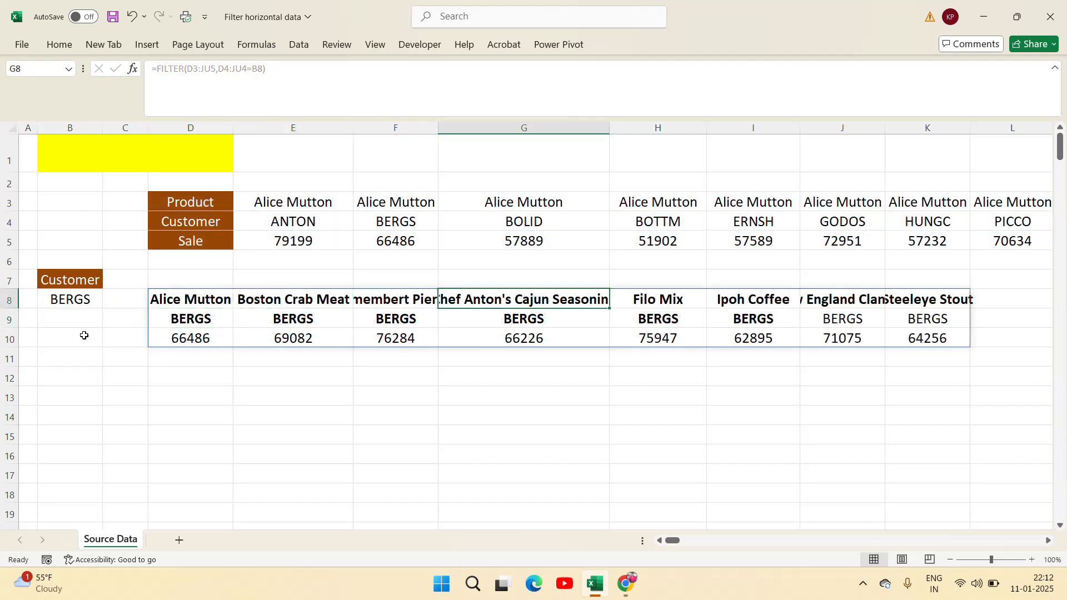
{"action": "key", "text": "Left"}
{"action": "key", "text": "Left"}
{"action": "key", "text": "Left"}
{"action": "key", "text": "Left"}
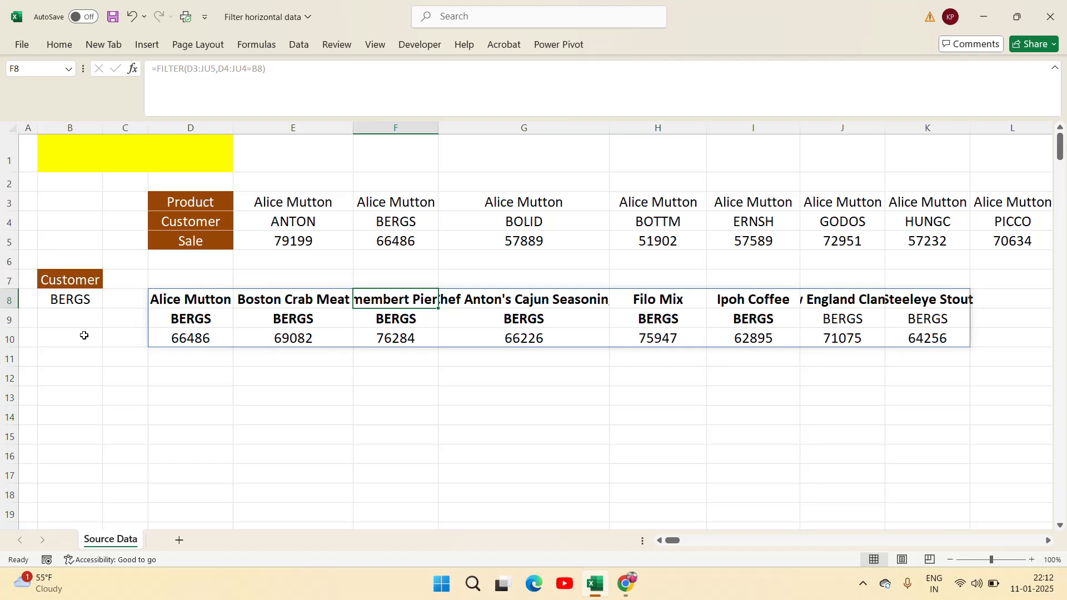
- Autofit the widths of all columns in the sheet to their contents
{"action": "key", "text": "ctrl+a"}
{"action": "key", "text": "ctrl+a"}
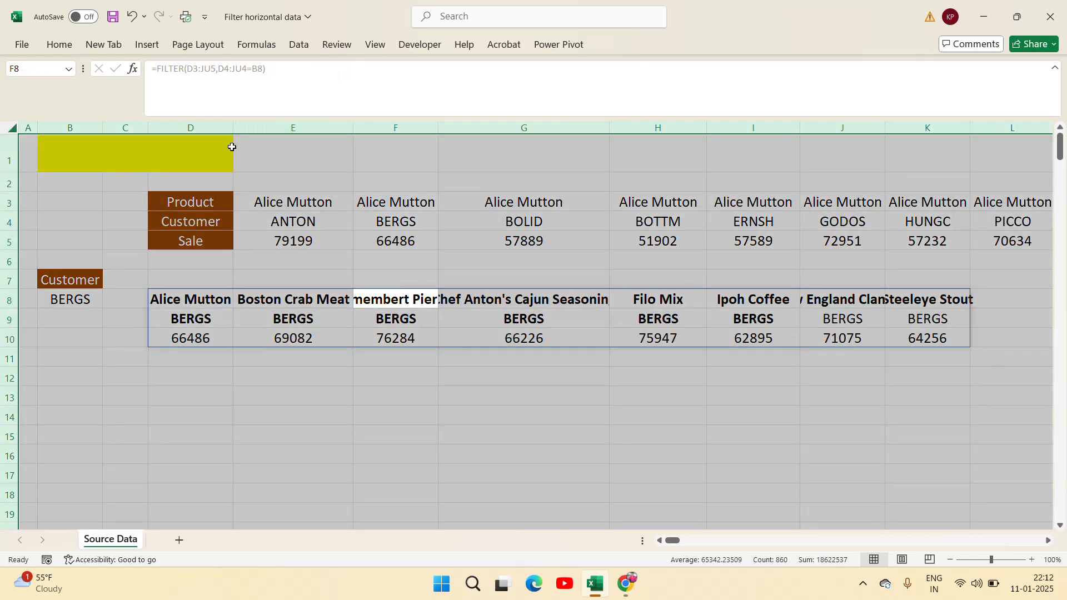
{"action": "double_click", "coordinate": [233, 129]}
- Replace the customer criterion in B8 with the customer code copied from G4
{"action": "left_click", "coordinate": [491, 227]}
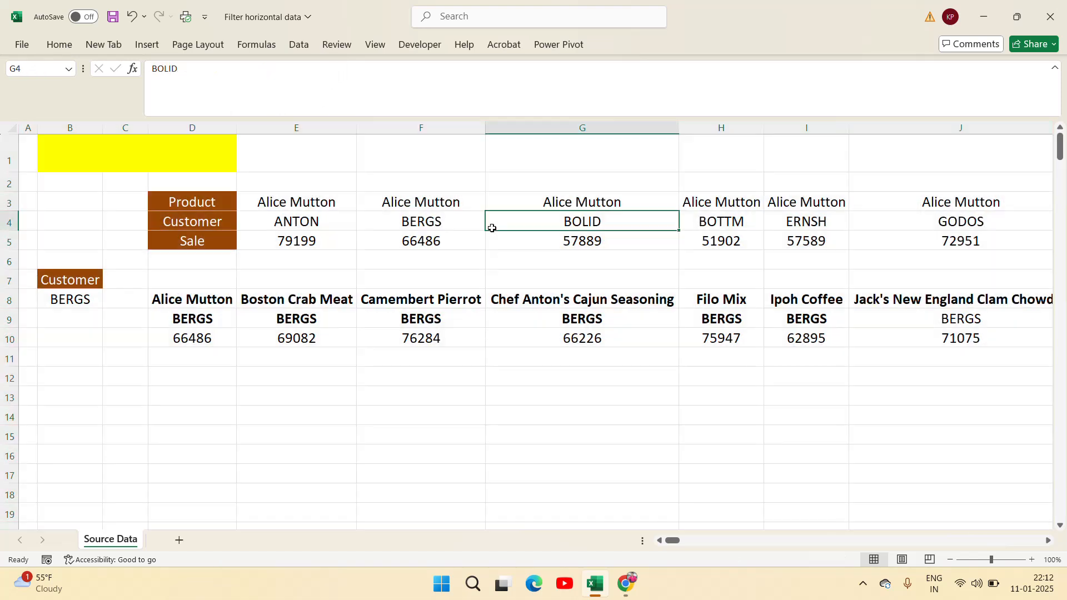
{"action": "key", "text": "ctrl+c"}
{"action": "key", "text": "Left"}
{"action": "key", "text": "Left"}
{"action": "key", "text": "Left"}
{"action": "key", "text": "Left"}
{"action": "key", "text": "Left"}
{"action": "key", "text": "Down"}
{"action": "key", "text": "Down"}
{"action": "key", "text": "Down"}
{"action": "key", "text": "Down"}
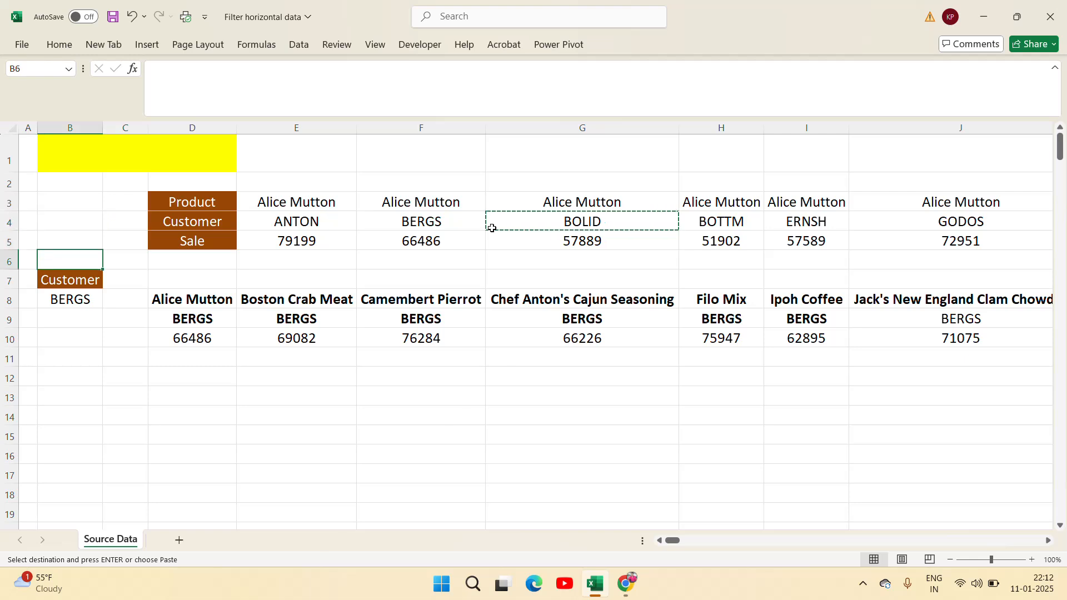
{"action": "key", "text": "ctrl+v"}
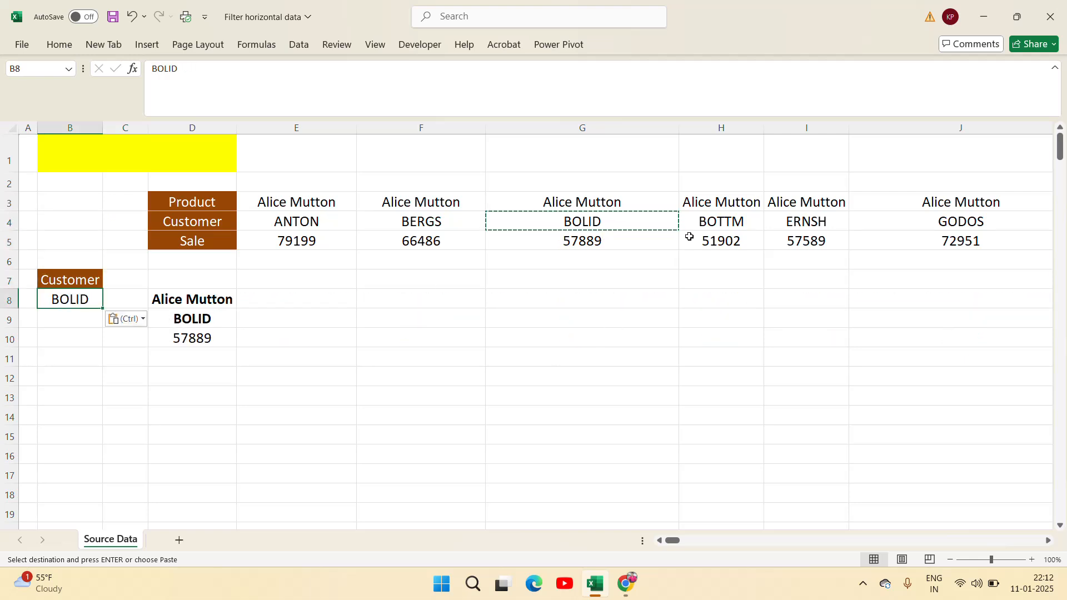
- Replace the customer criterion in B8 with the customer code copied from H4
{"action": "left_click", "coordinate": [723, 223]}
{"action": "key", "text": "ctrl+c"}
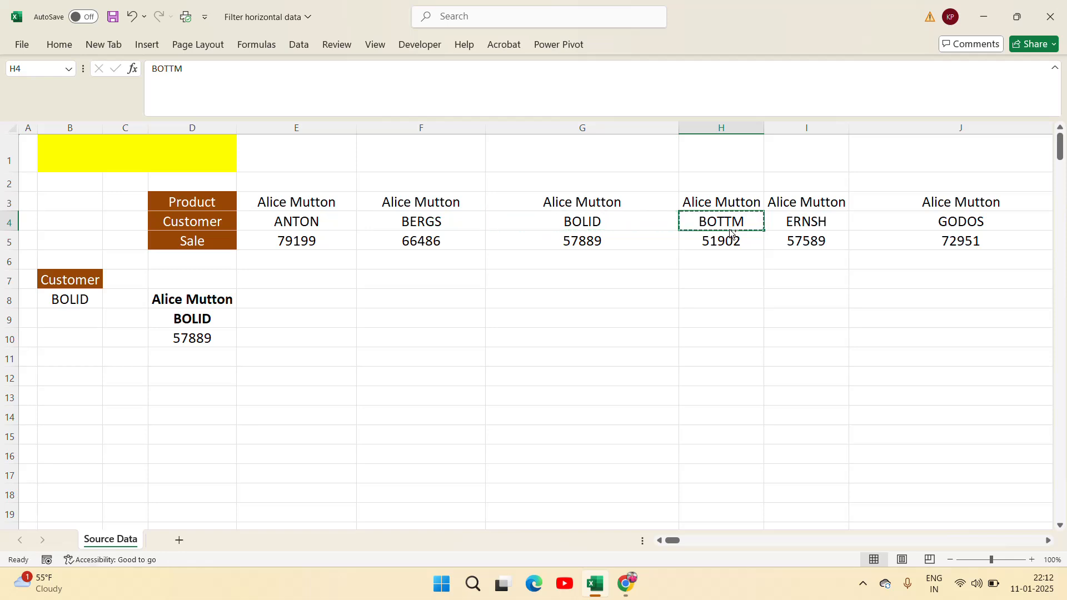
{"action": "left_click", "coordinate": [63, 300]}
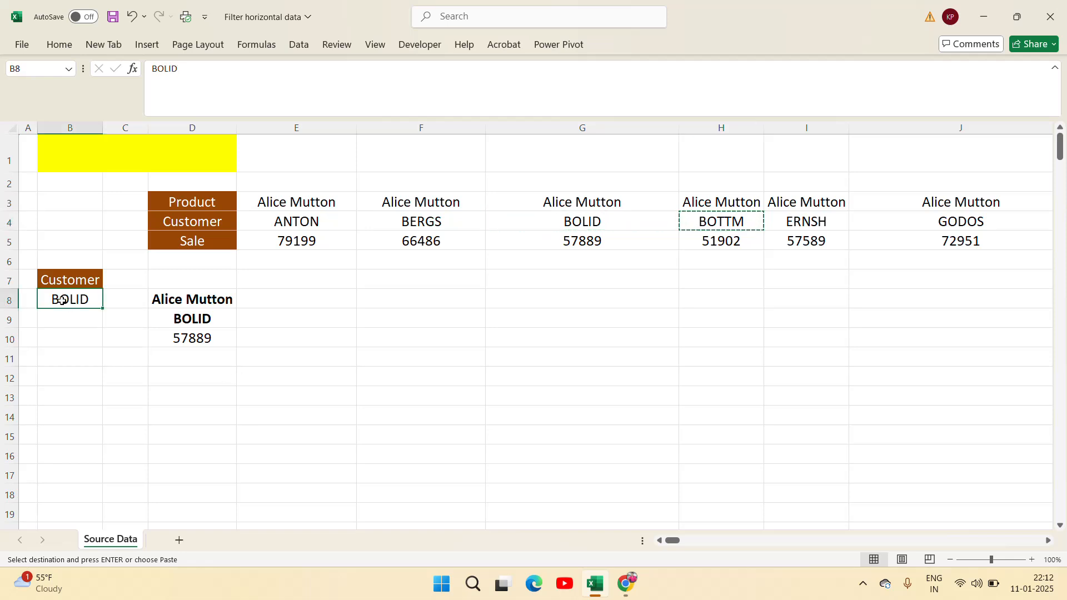
{"action": "key", "text": "ctrl+v"}
{"action": "key", "text": "Escape"}
- Check the customer codes along row 9 of the filtered results against the criterion in B8
{"action": "left_click", "coordinate": [510, 309]}
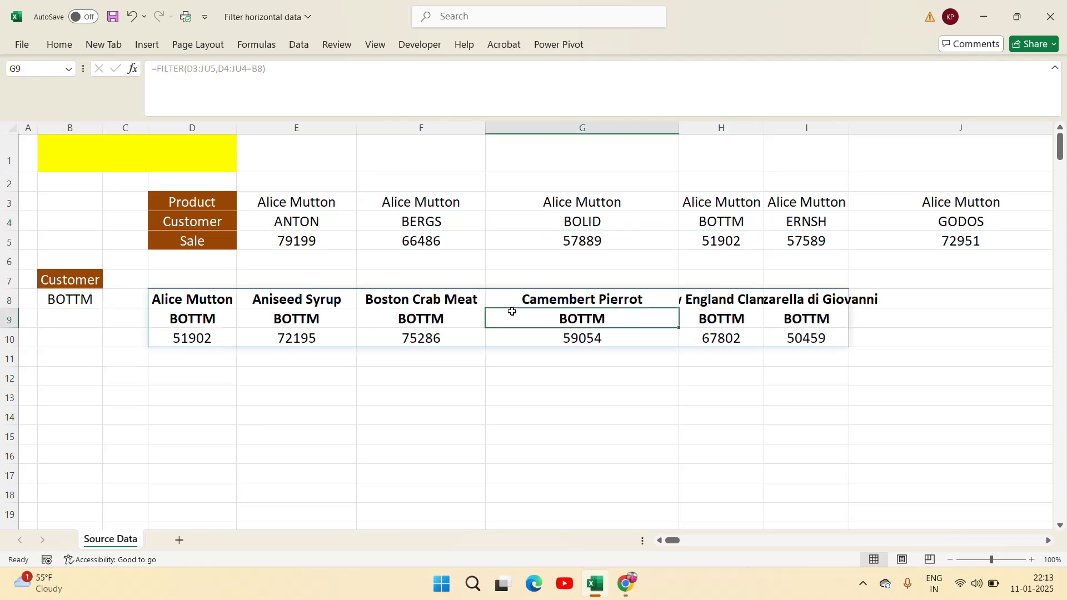
{"action": "key", "text": "Up"}
{"action": "key", "text": "Left"}
{"action": "key", "text": "Left"}
{"action": "key", "text": "Down"}
{"action": "key", "text": "Left"}
{"action": "key", "text": "shift+Right"}
{"action": "key", "text": "shift+Right"}
{"action": "key", "text": "shift+Right"}
{"action": "key", "text": "shift+Right"}
{"action": "key", "text": "shift+Right"}
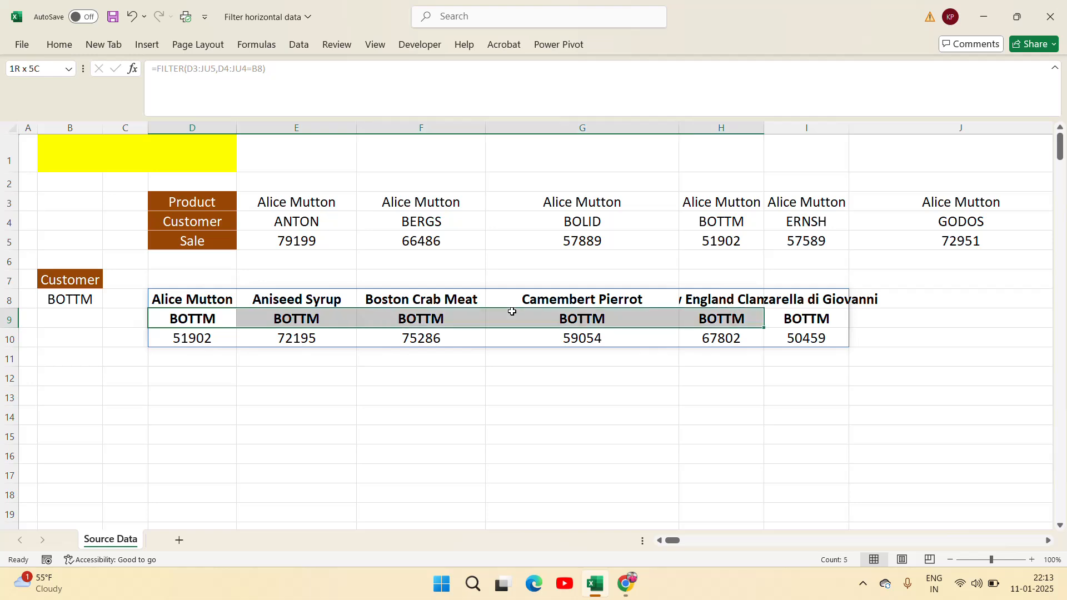
{"action": "key", "text": "Up"}
{"action": "key", "text": "Up"}
{"action": "key", "text": "Up"}
{"action": "key", "text": "Up"}
{"action": "key", "text": "Up"}
{"action": "key", "text": "Up"}
{"action": "key", "text": "Up"}
{"action": "key", "text": "Up"}
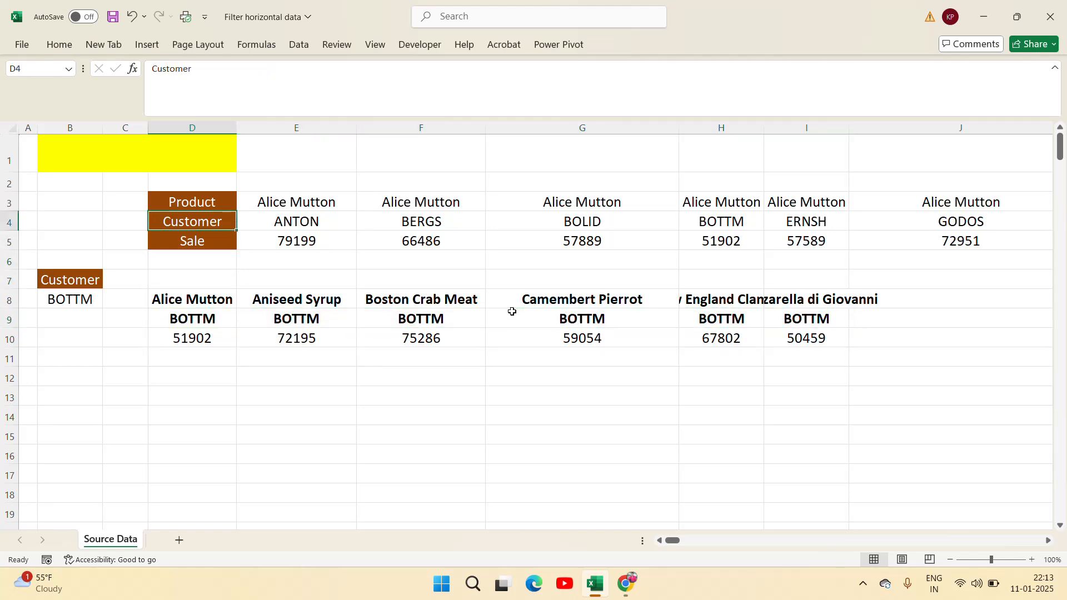
{"action": "key", "text": "Left"}
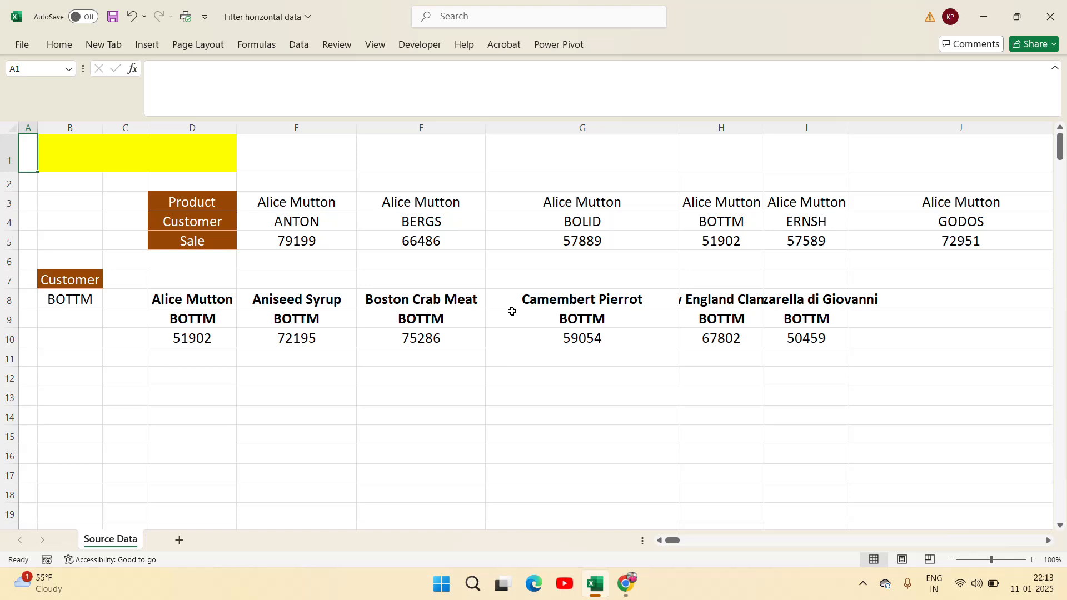
{"action": "left_click", "coordinate": [862, 584]}
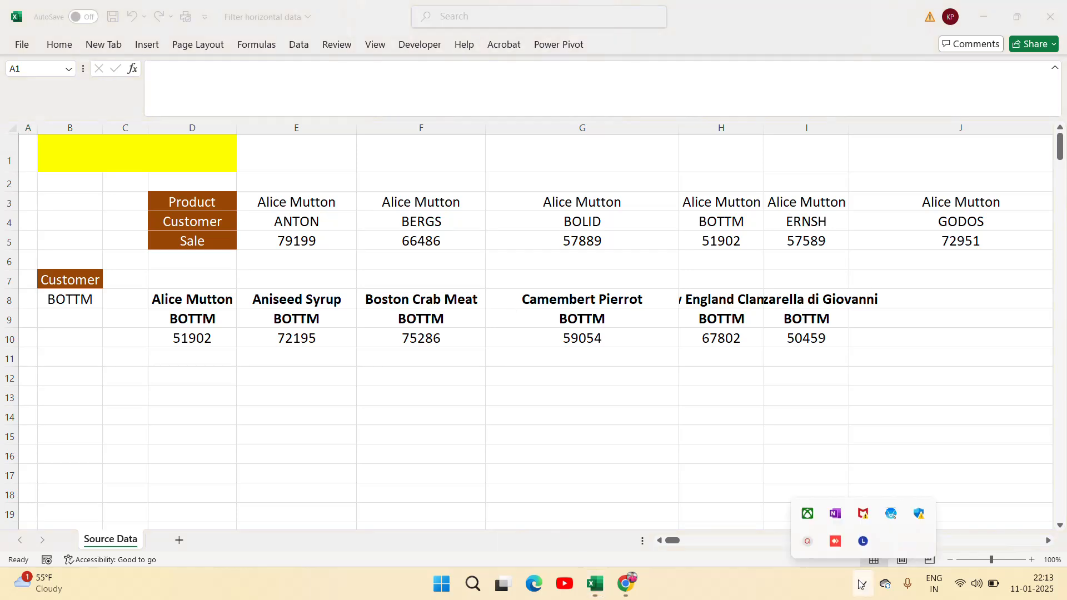
{"action": "left_click", "coordinate": [835, 542]}
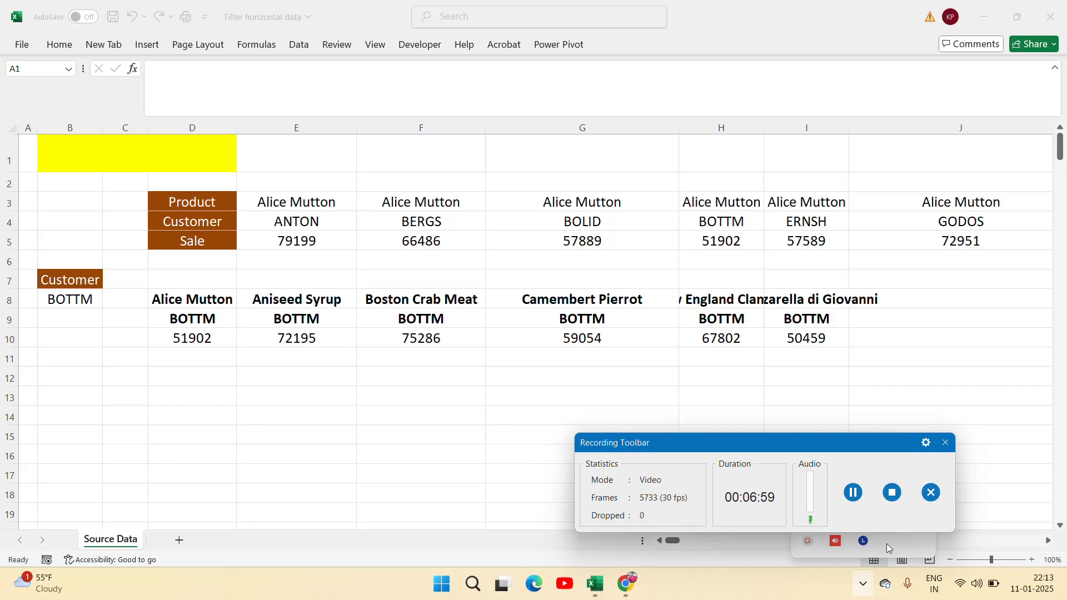
{"action": "left_click", "coordinate": [894, 502]}
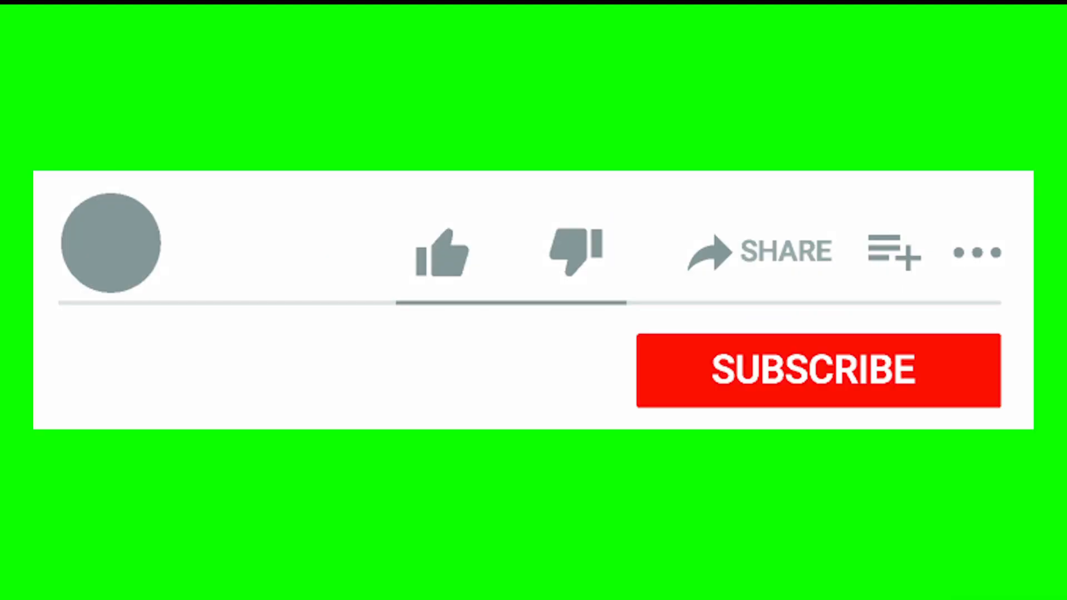